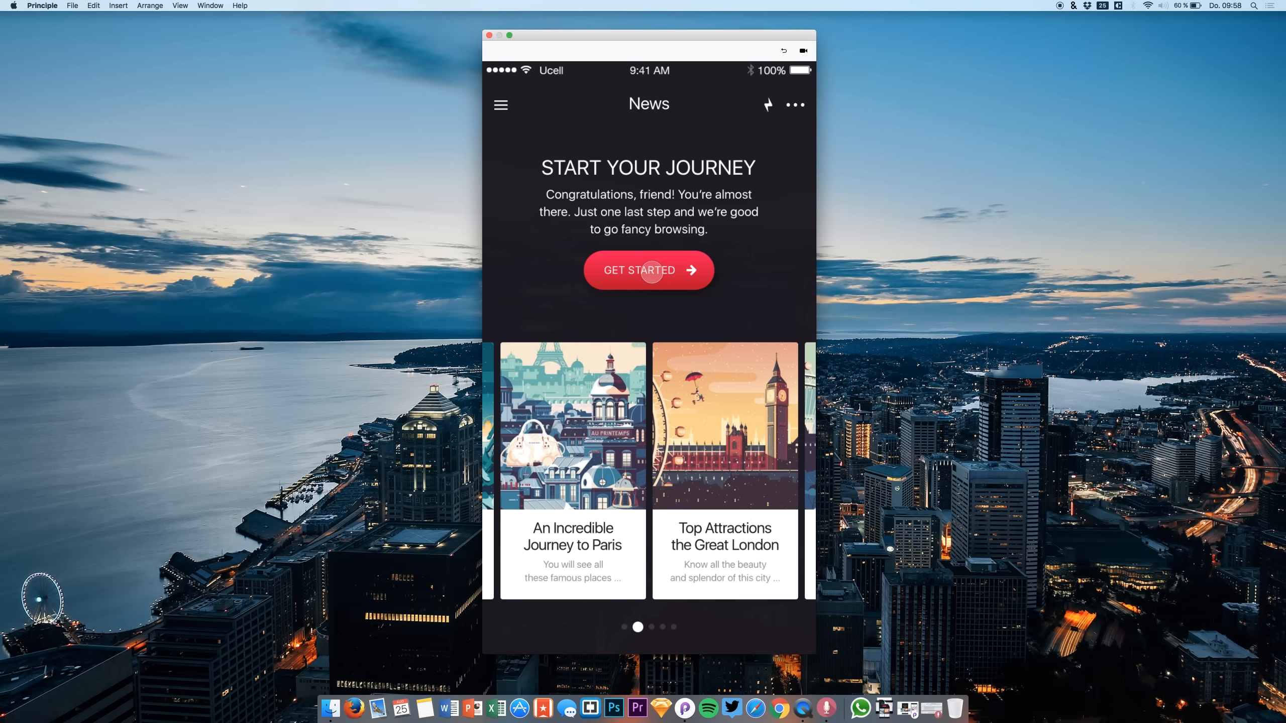
Preview the finished prototype by repeatedly playing and resetting the Get Started button's transition to the article screen
click(652, 272)
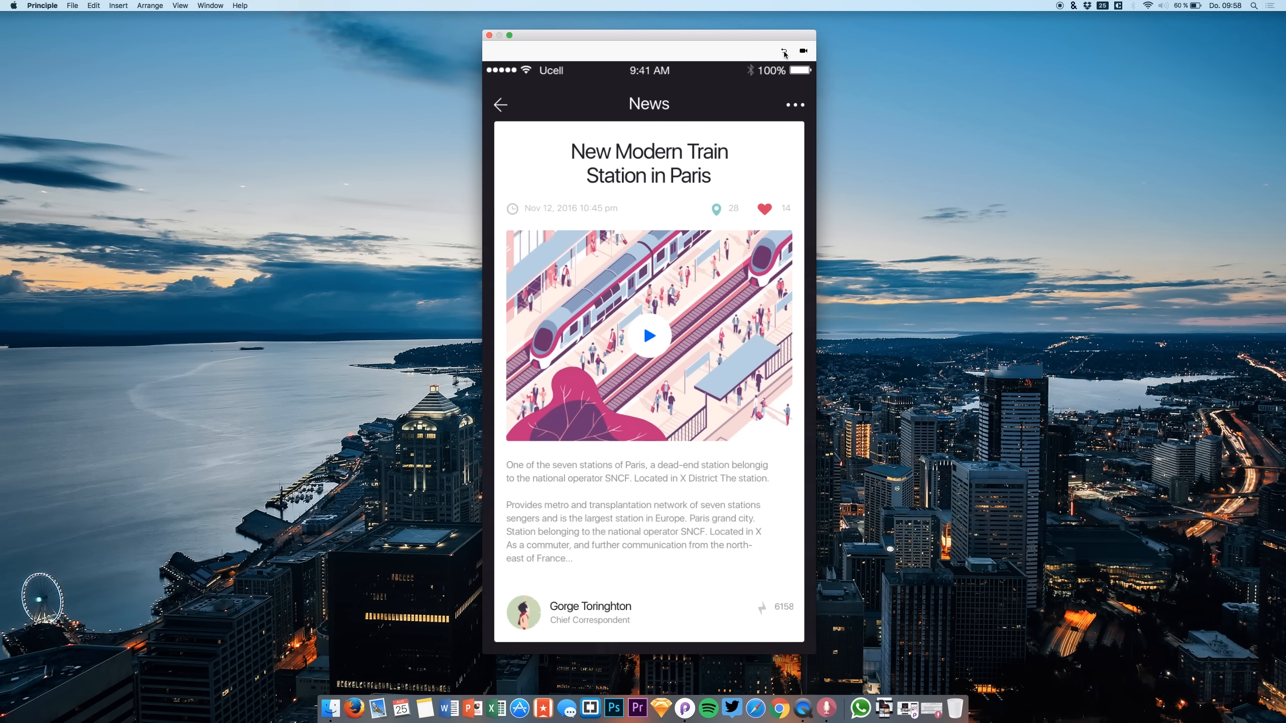
click(784, 50)
click(645, 275)
click(784, 51)
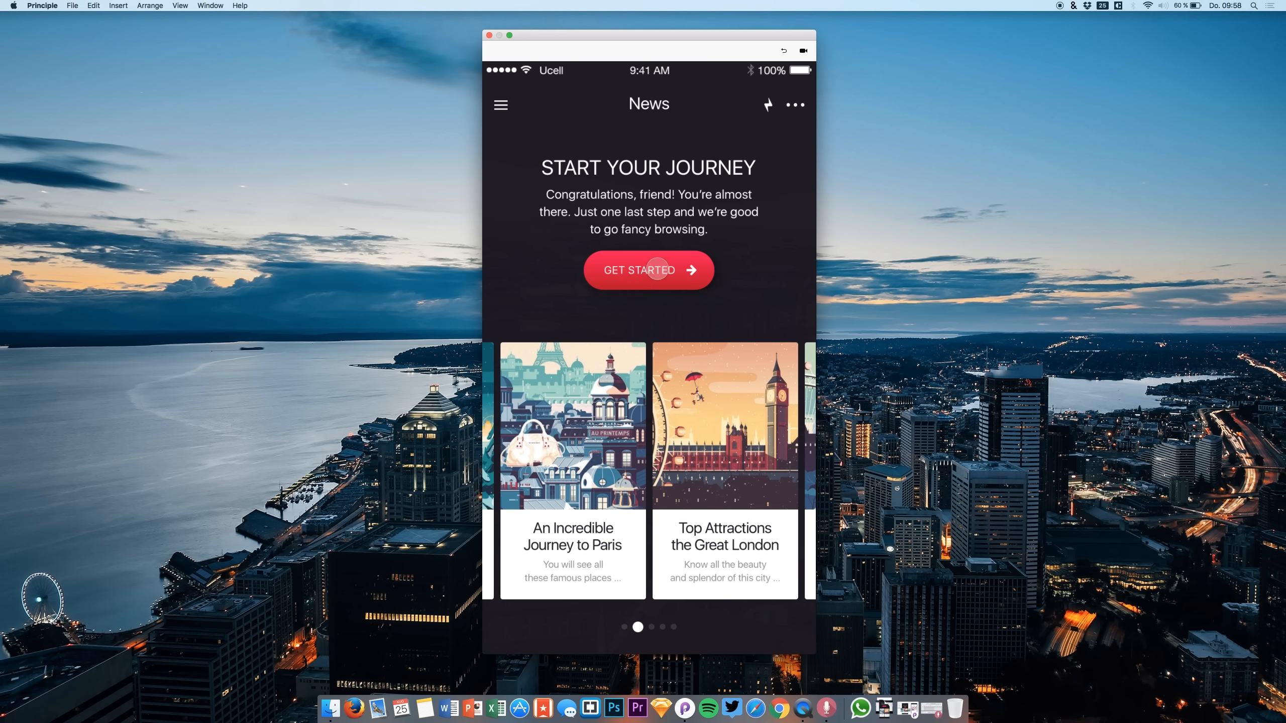
click(657, 269)
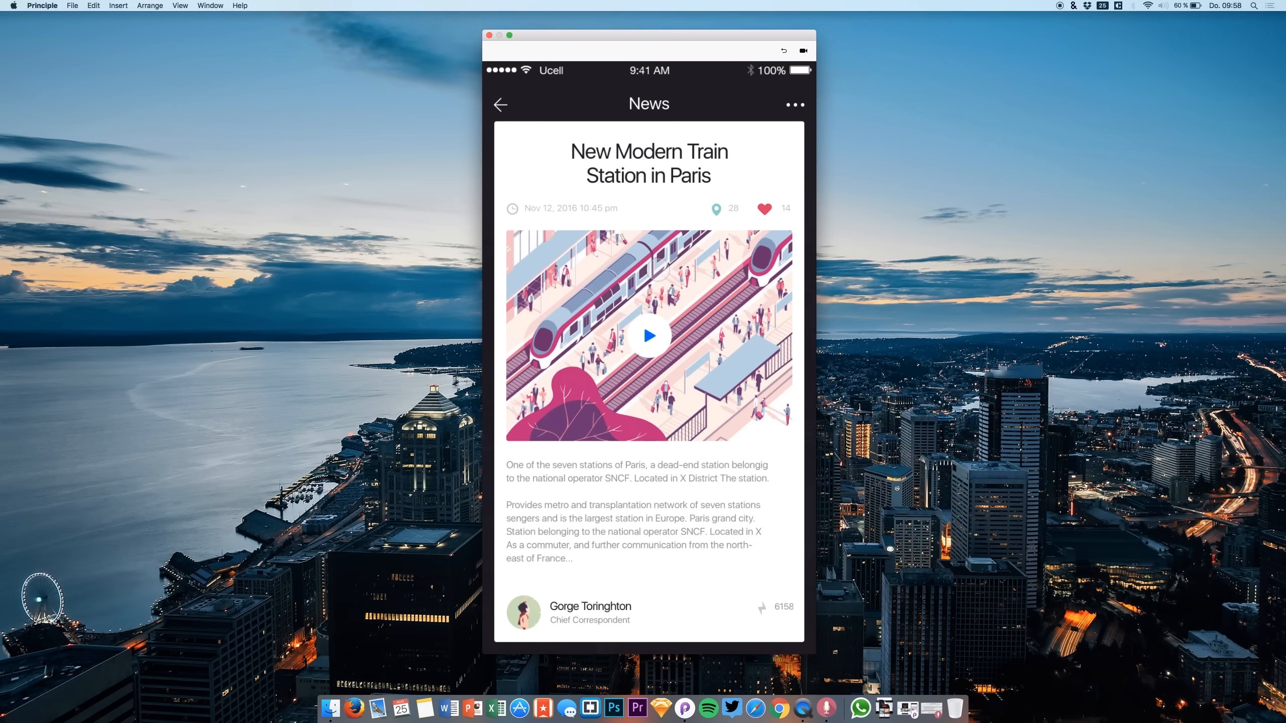
click(783, 51)
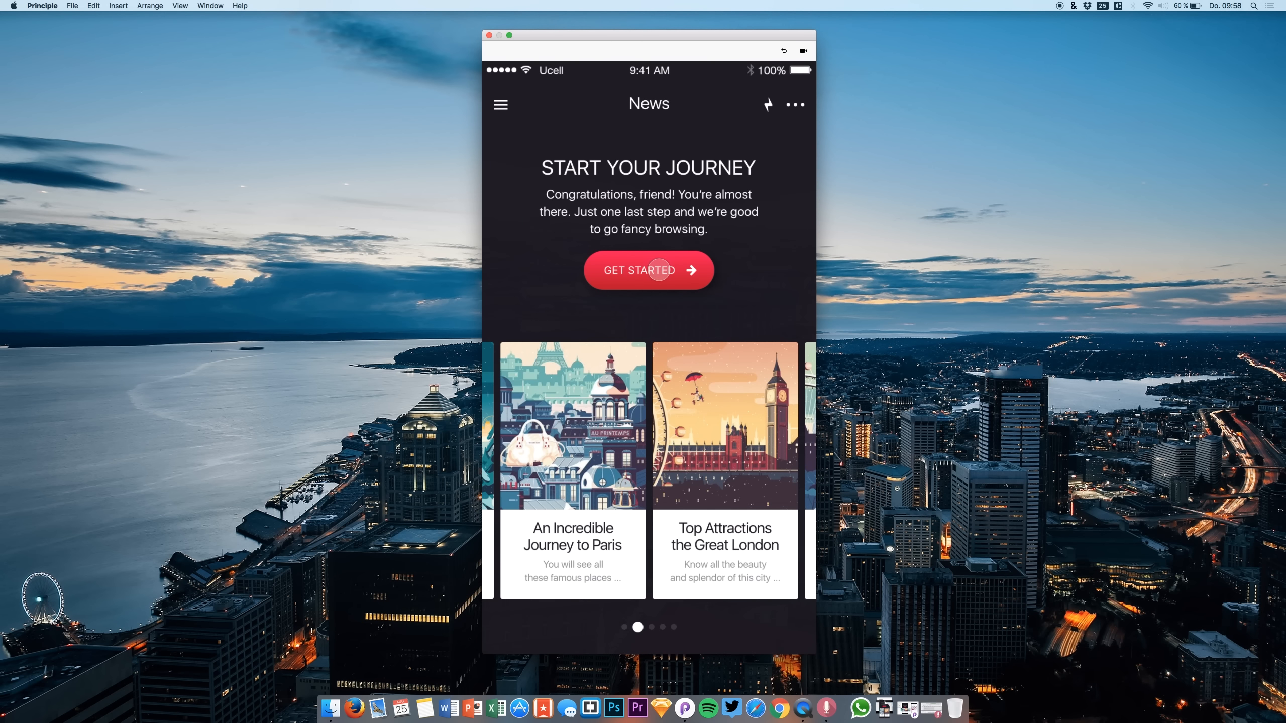
click(659, 269)
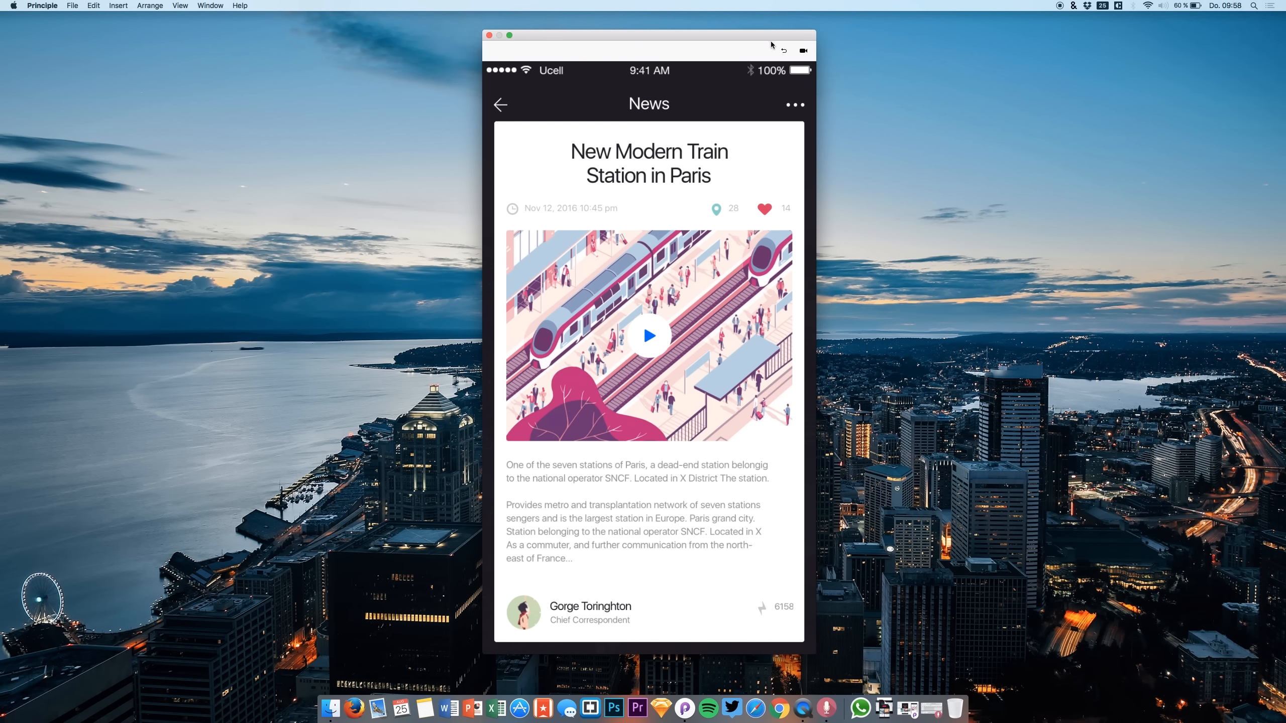
click(784, 51)
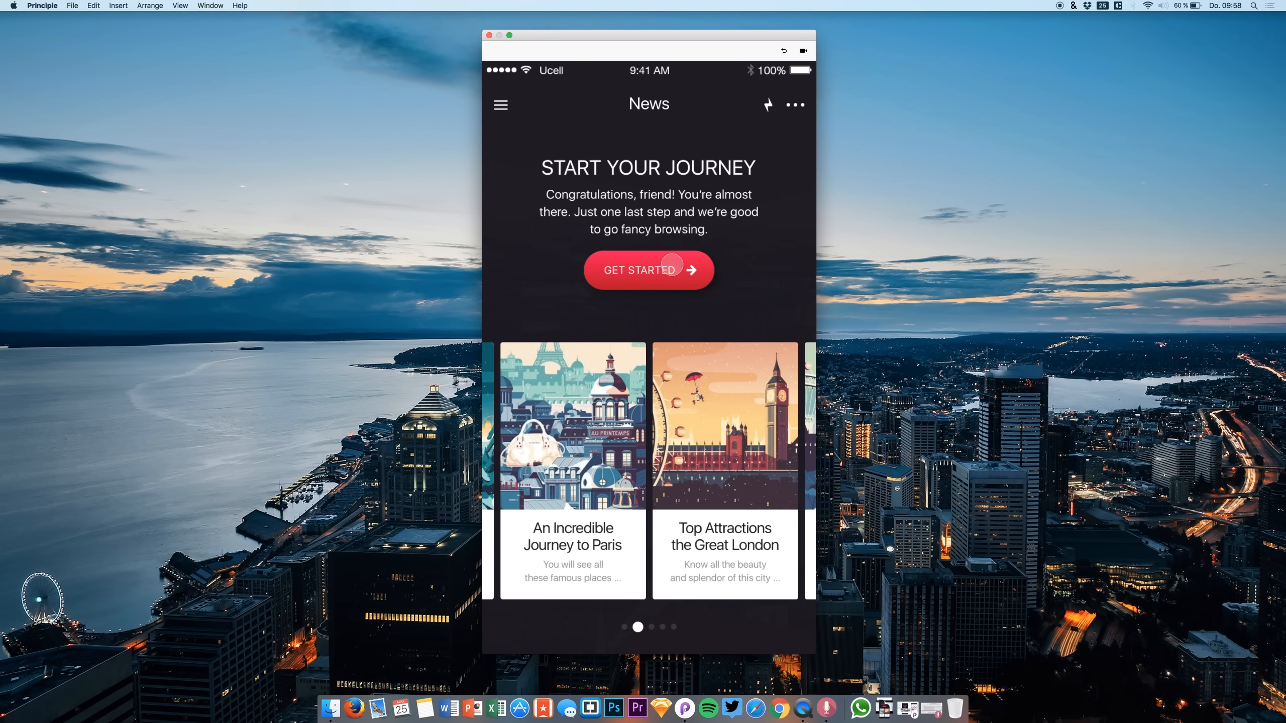
click(670, 266)
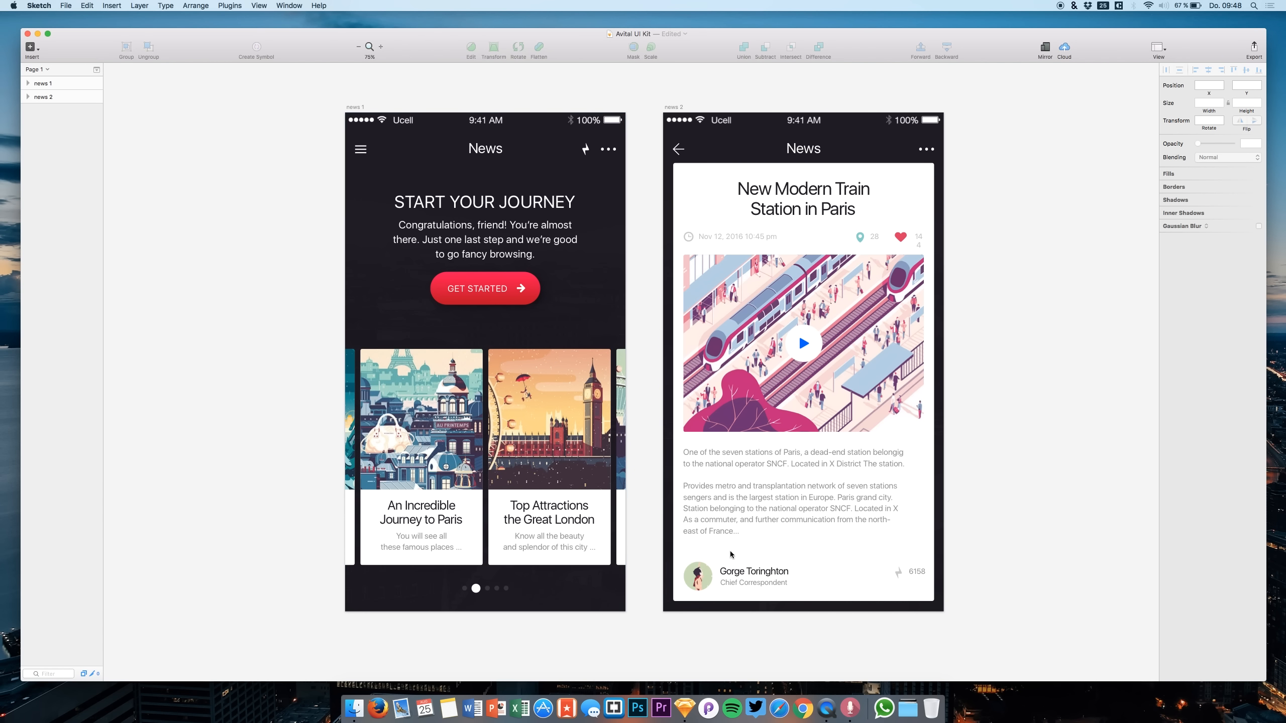
Switch to Principle and enlarge its untitled document window to fill the desktop
click(710, 713)
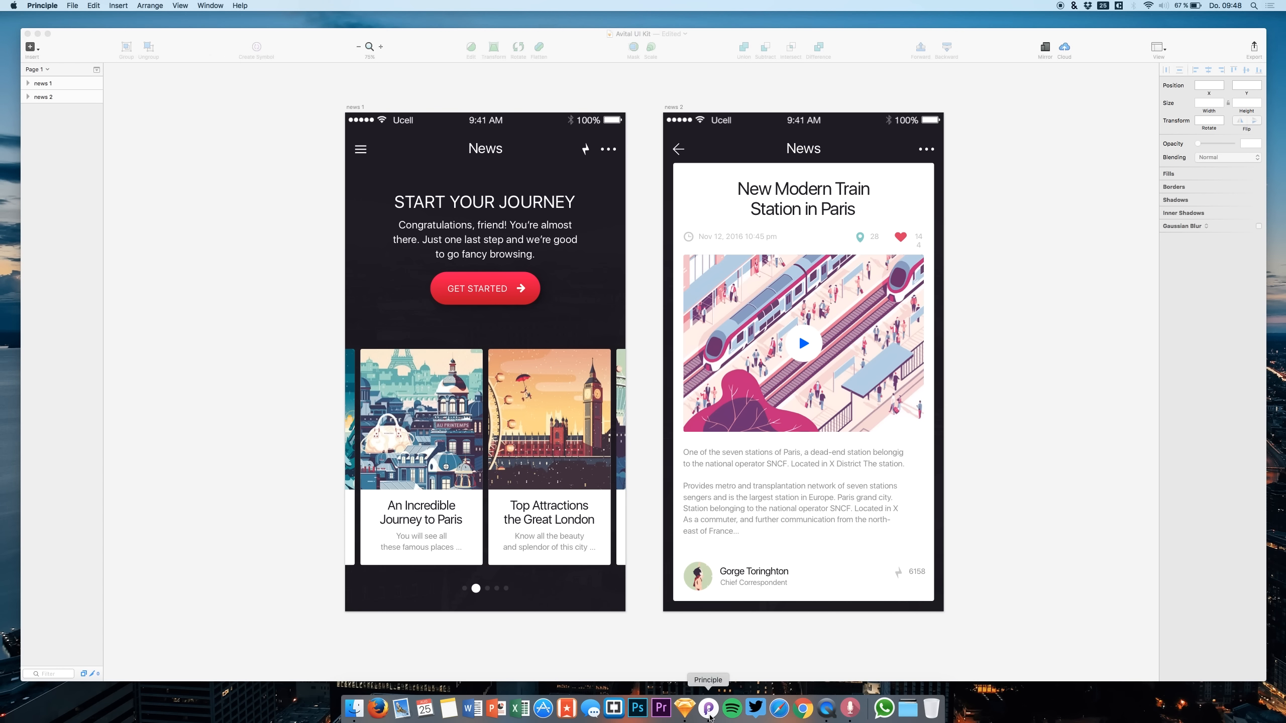
drag(394, 51, 280, 38)
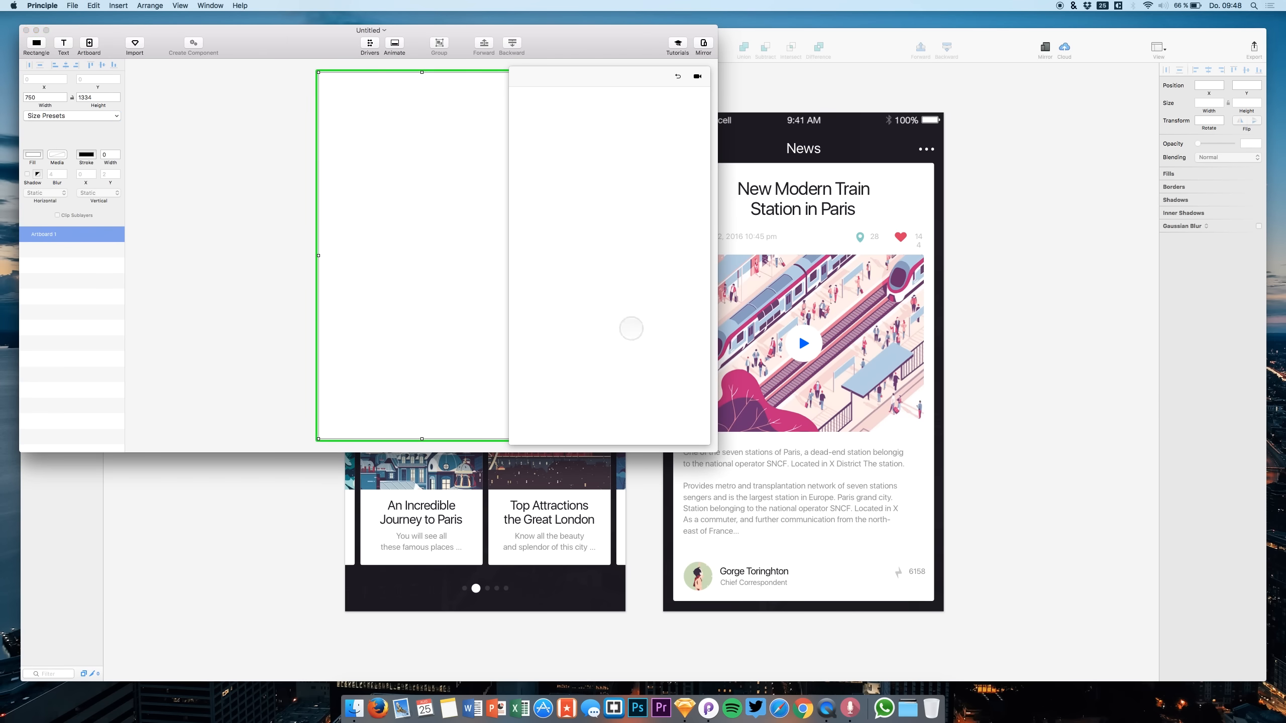
double_click(743, 447)
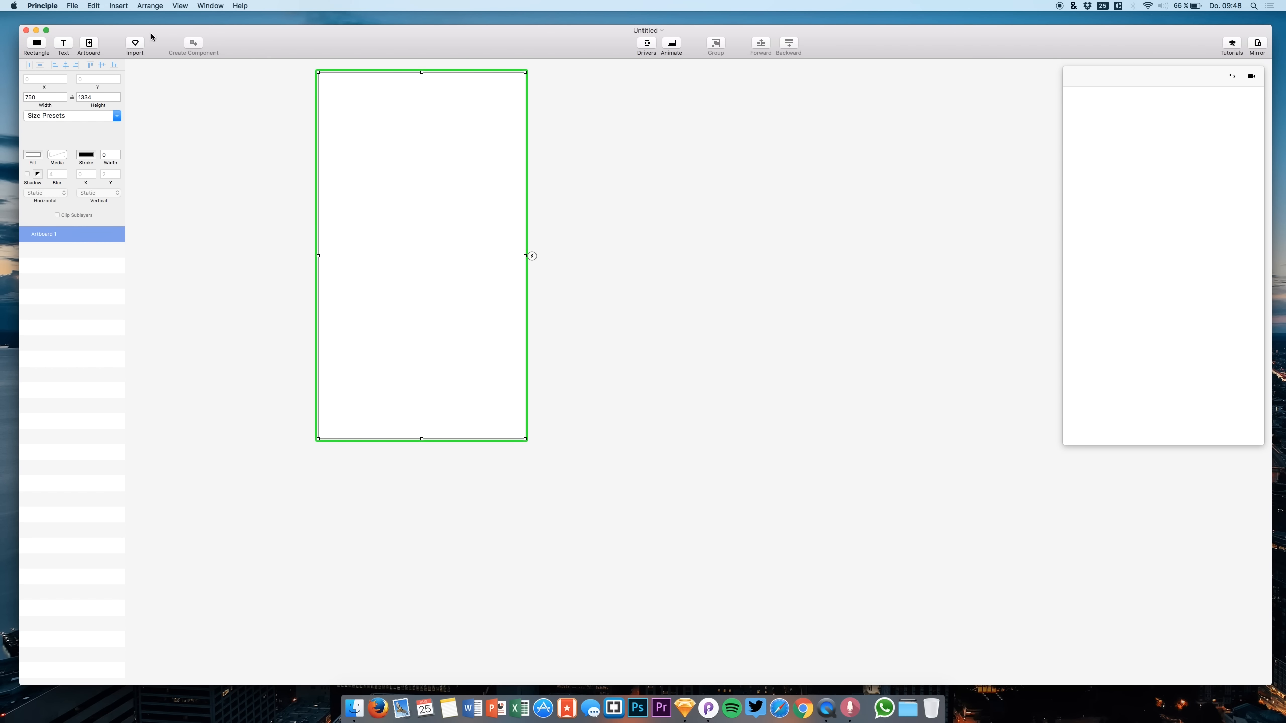
Import the Avital UI Kit design from Sketch at ×2 scale and place artboard news 1 before news 2
click(141, 46)
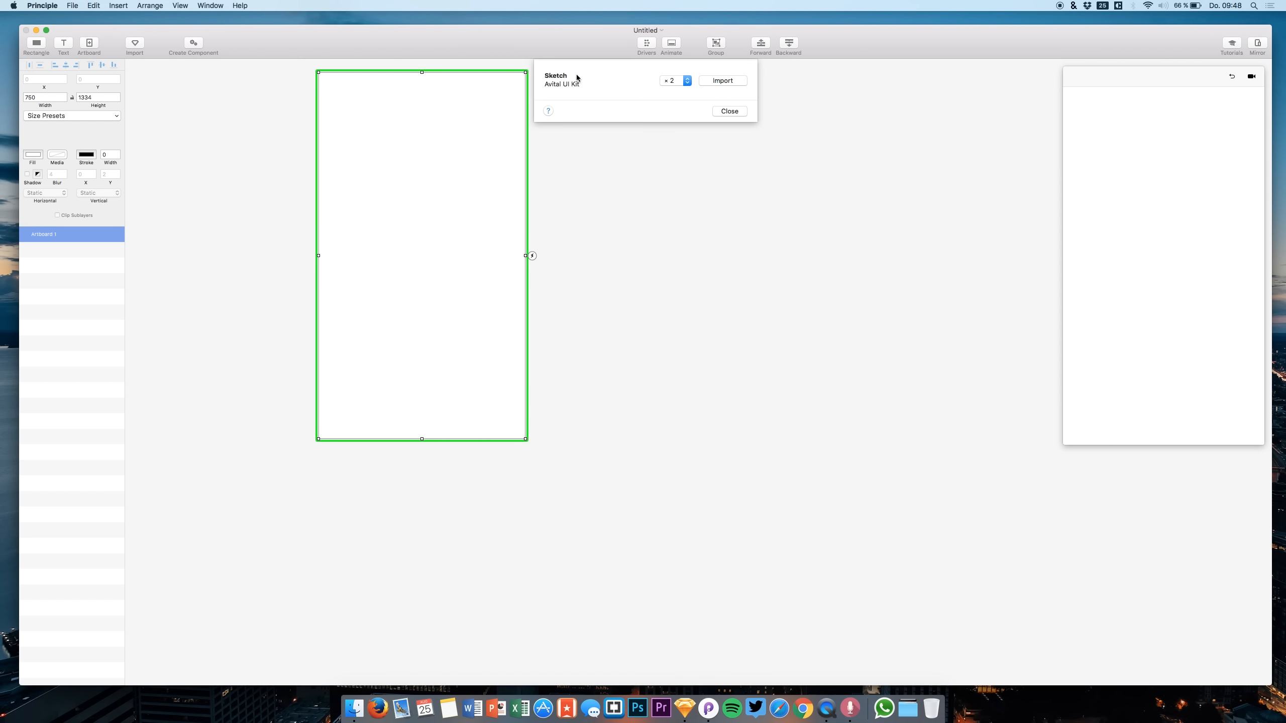
click(723, 80)
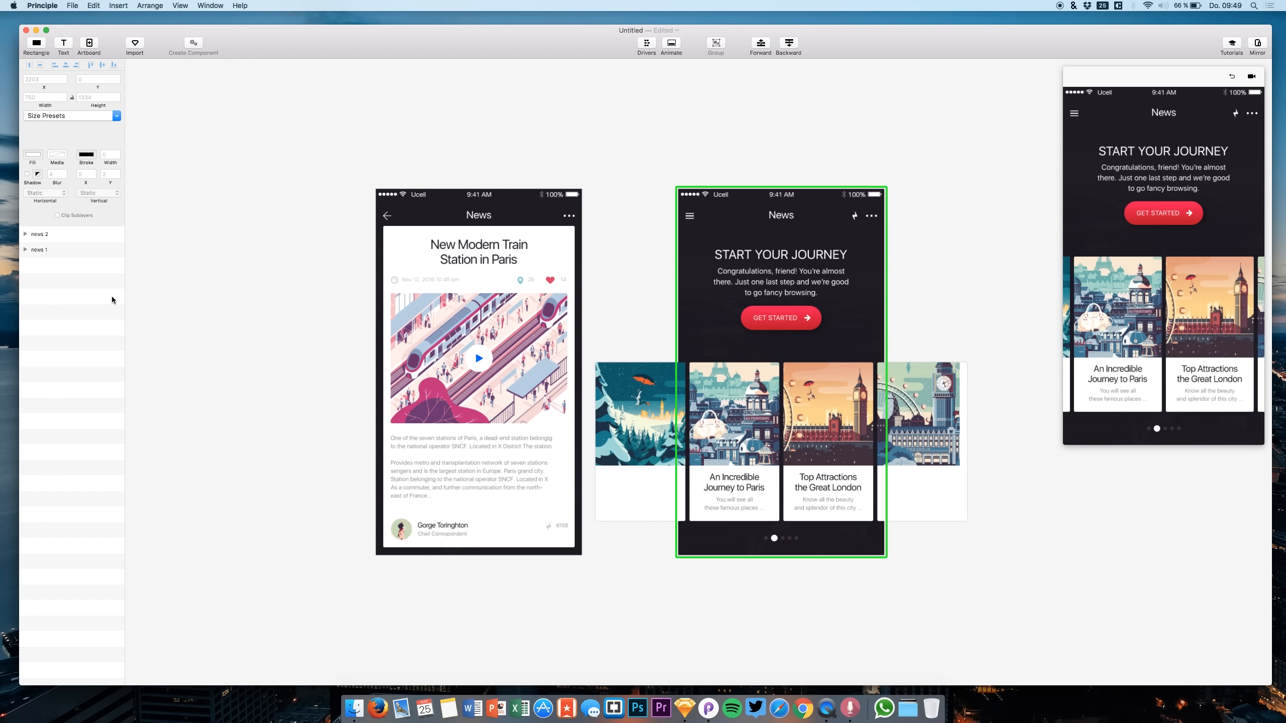
drag(32, 249, 36, 229)
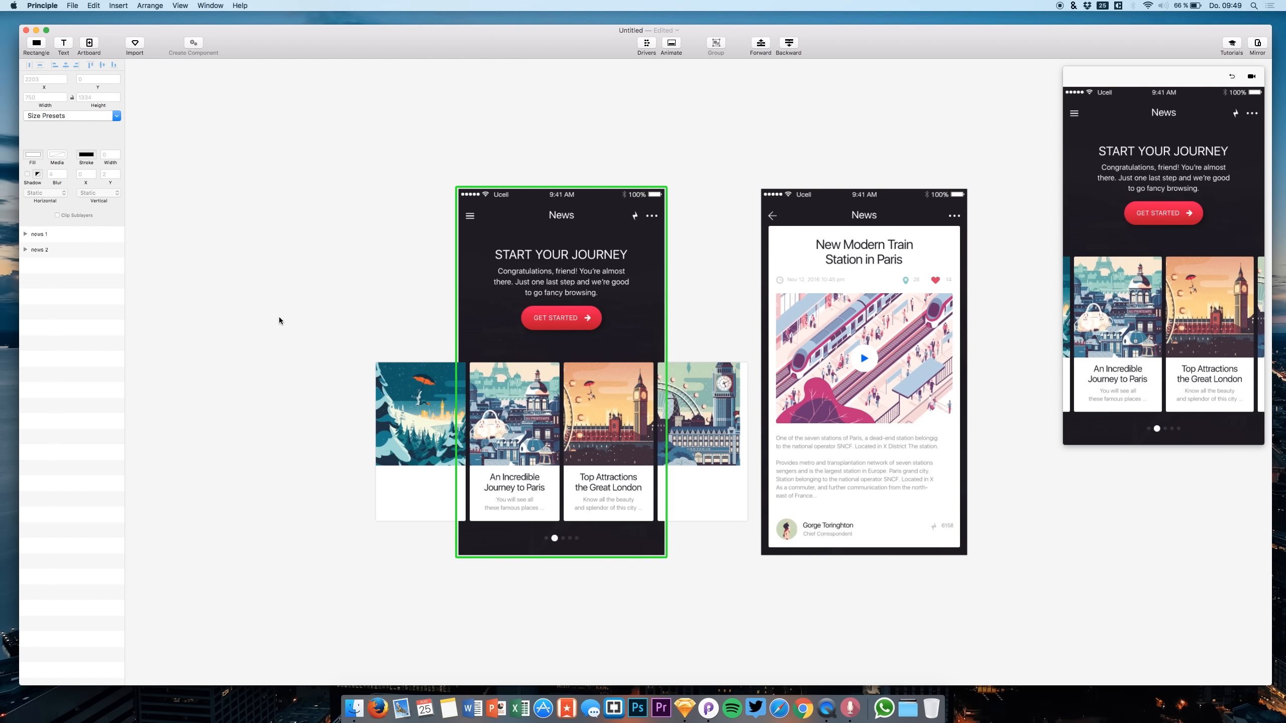
scroll(313, 310, right, 5)
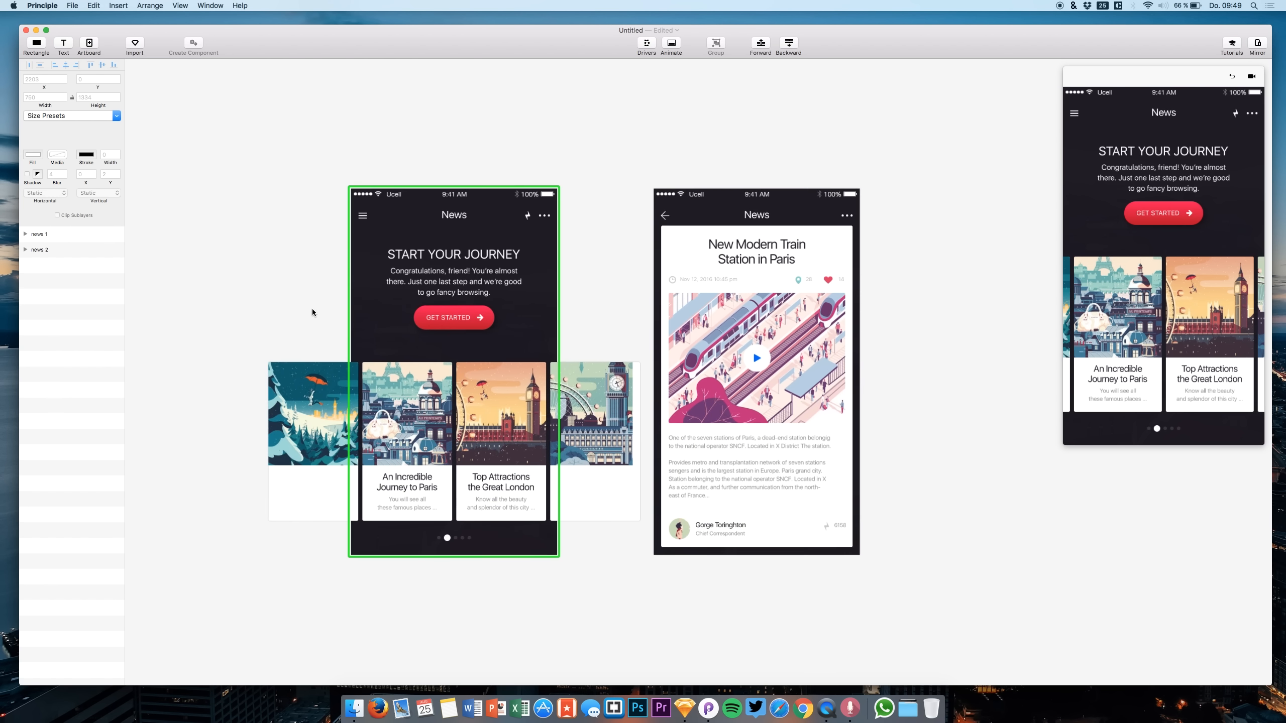
Link the Get Started button on artboard news 1 to artboard news 2 with a Tap transition
click(442, 320)
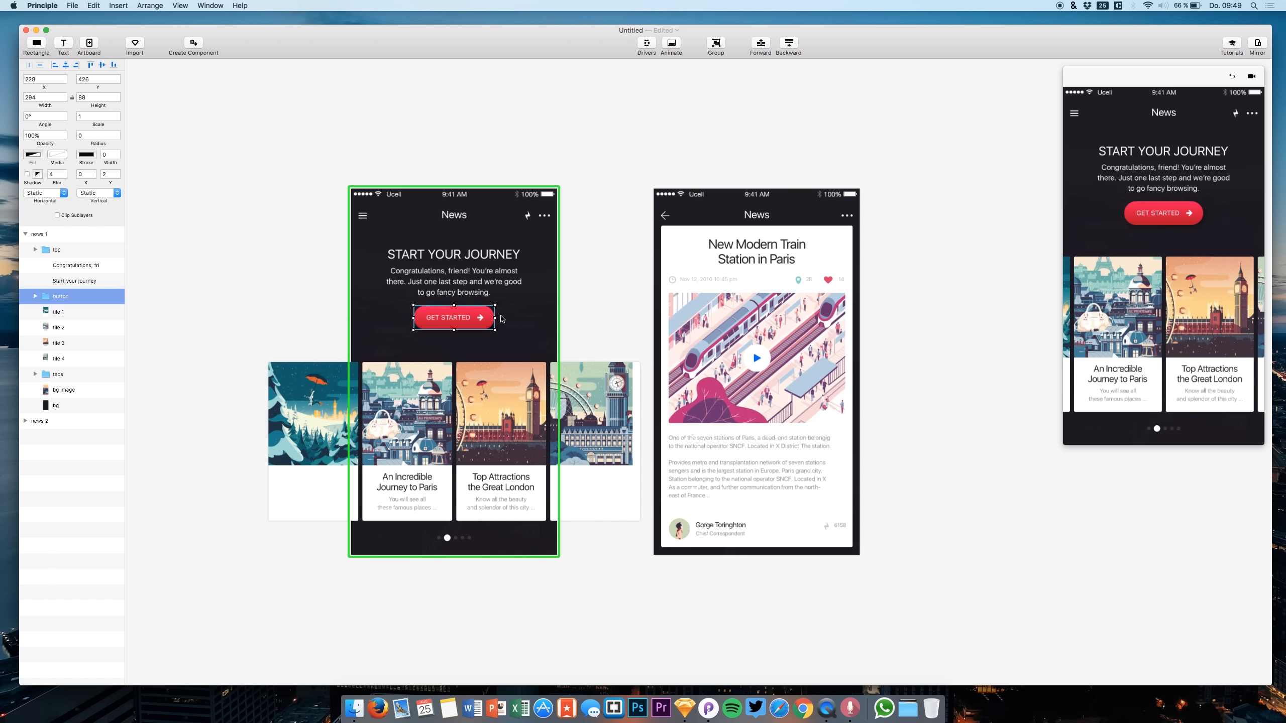
click(501, 318)
drag(516, 267, 713, 245)
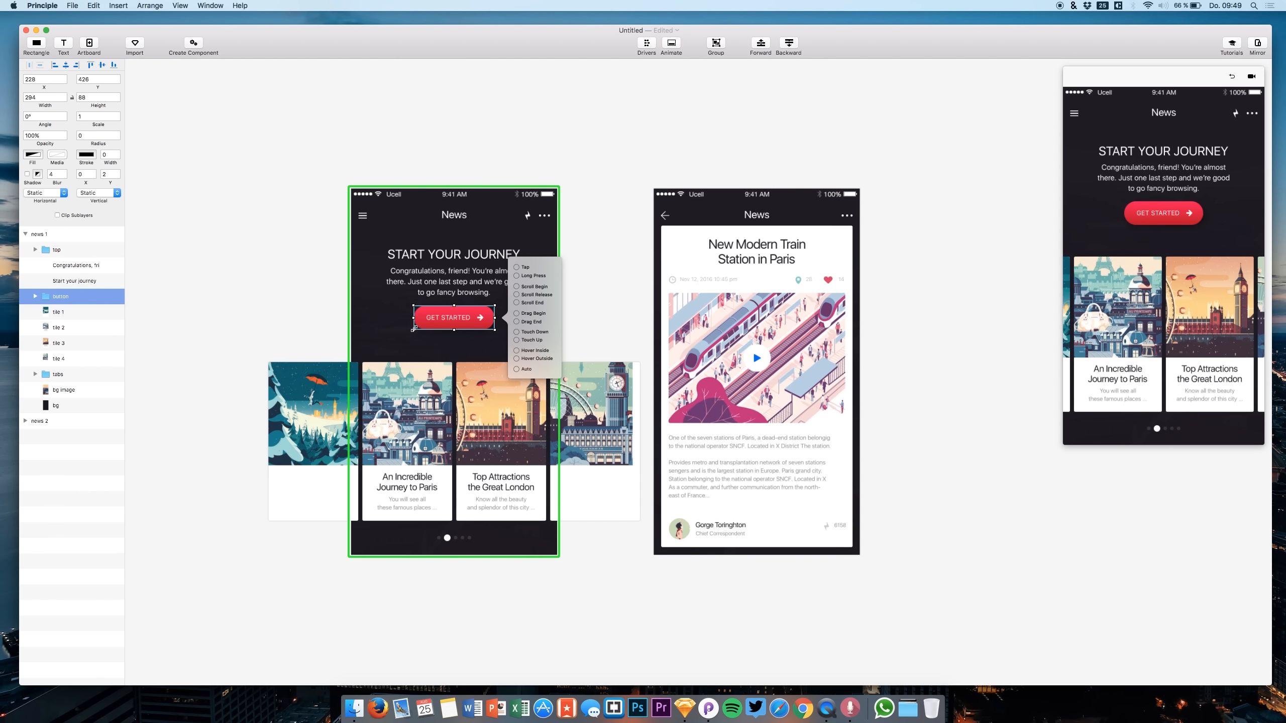
click(445, 339)
click(449, 324)
click(502, 318)
click(497, 337)
click(490, 315)
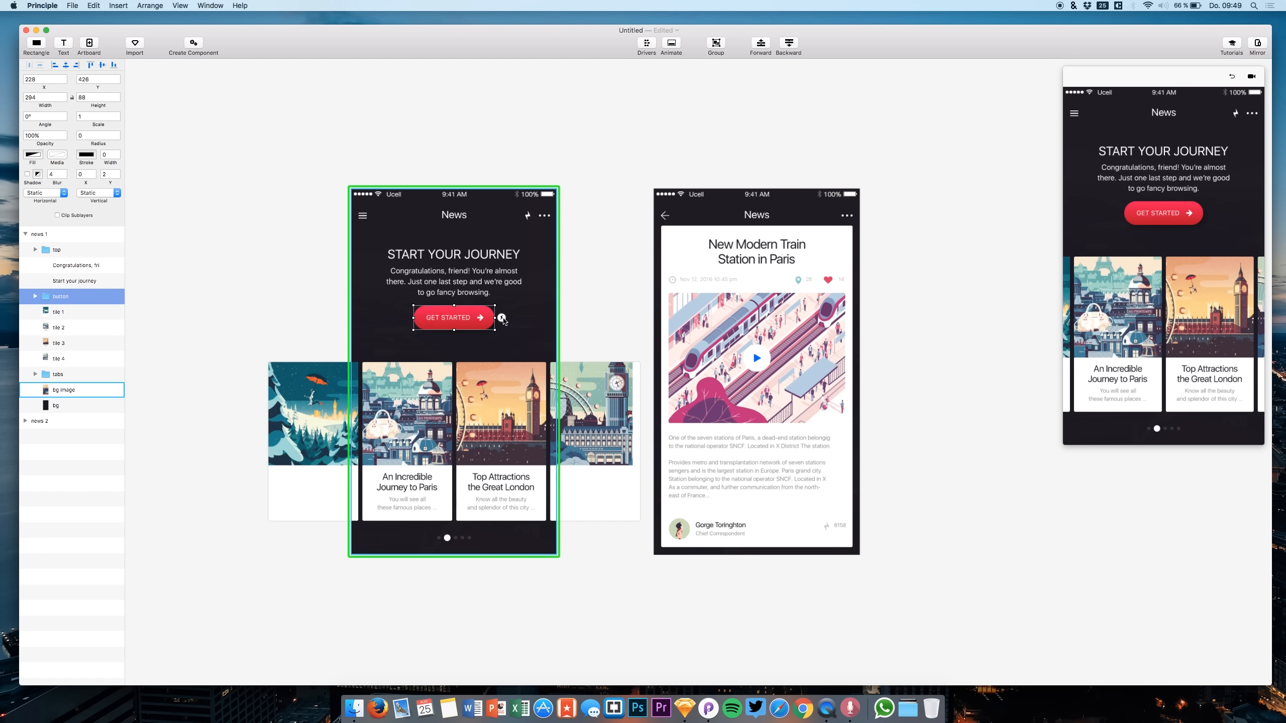
click(503, 319)
drag(517, 267, 661, 281)
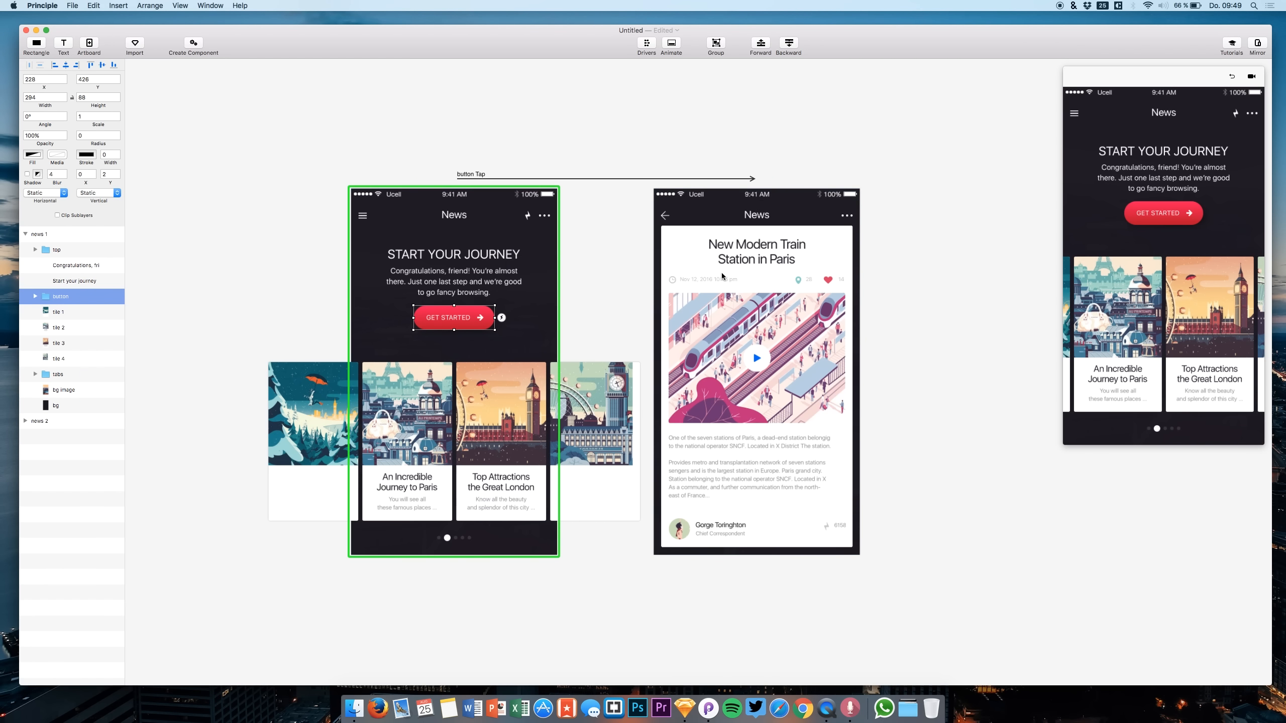
Open the animation timeline of the button Tap transition and play the transition in the preview
click(742, 180)
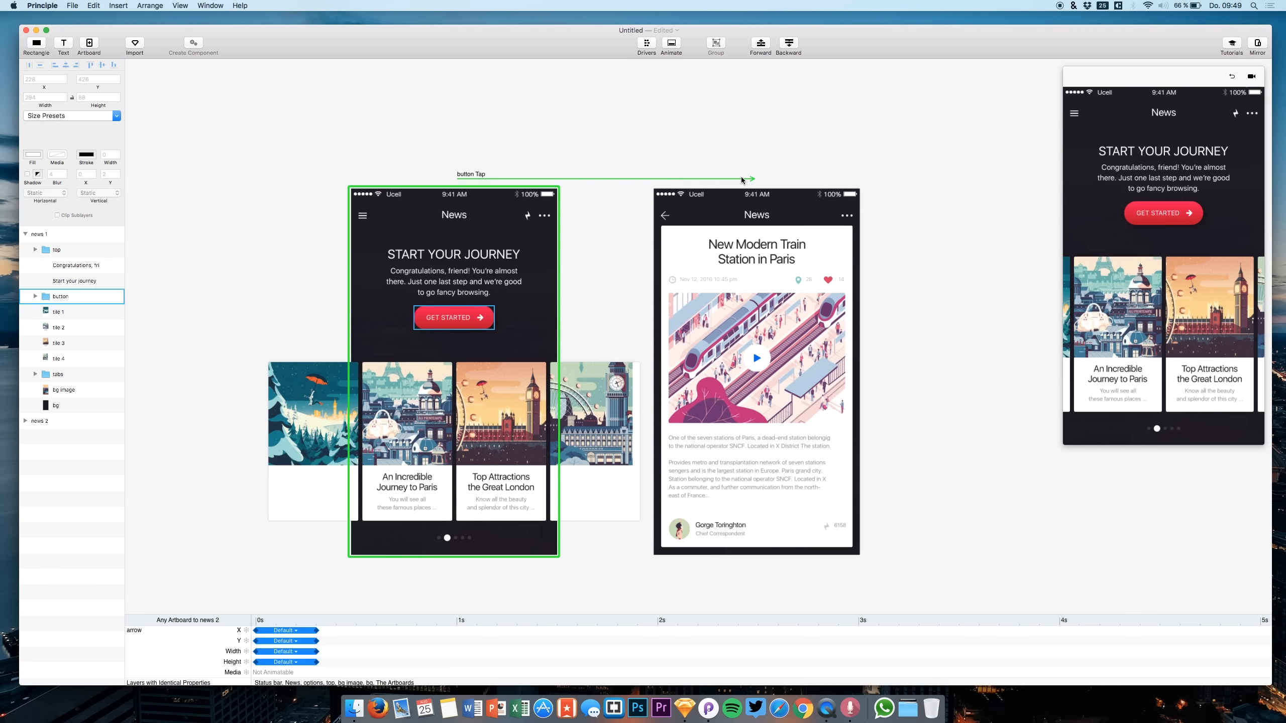
click(1140, 213)
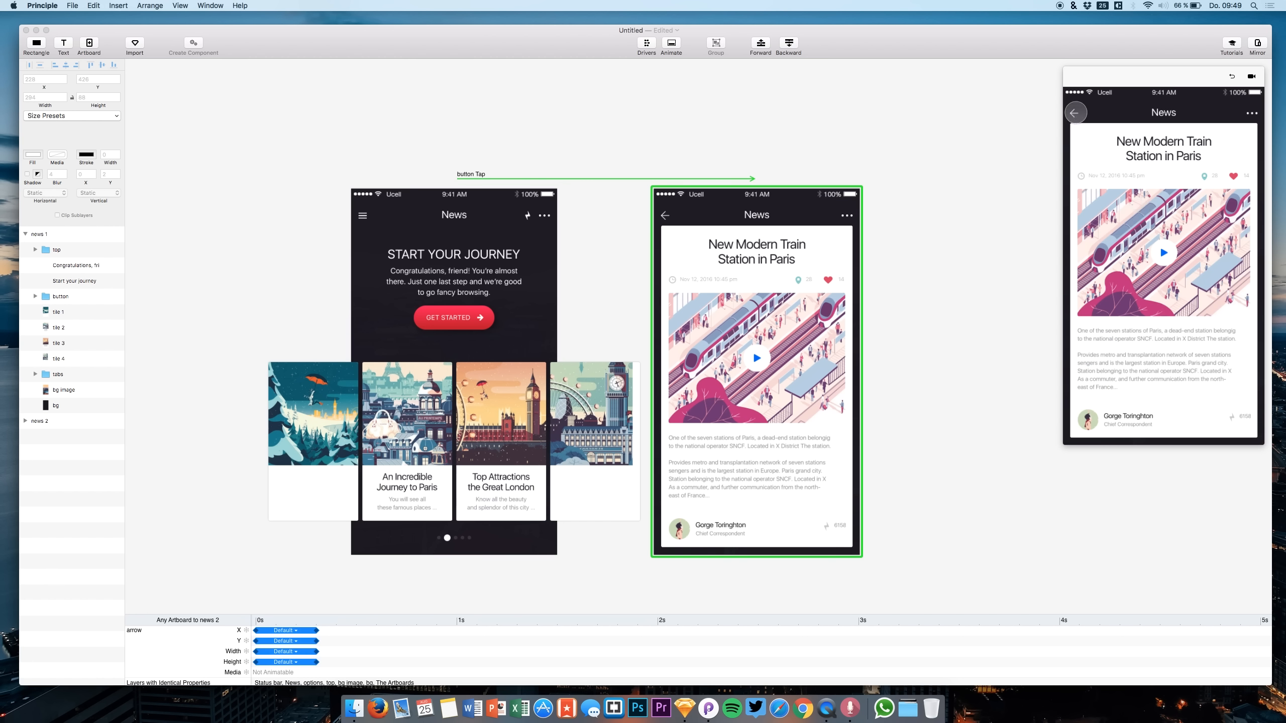
click(1232, 77)
click(1159, 217)
Rename the back arrow layer in artboard news 2 as "arrow x" so it does not match the button's arrow
click(666, 217)
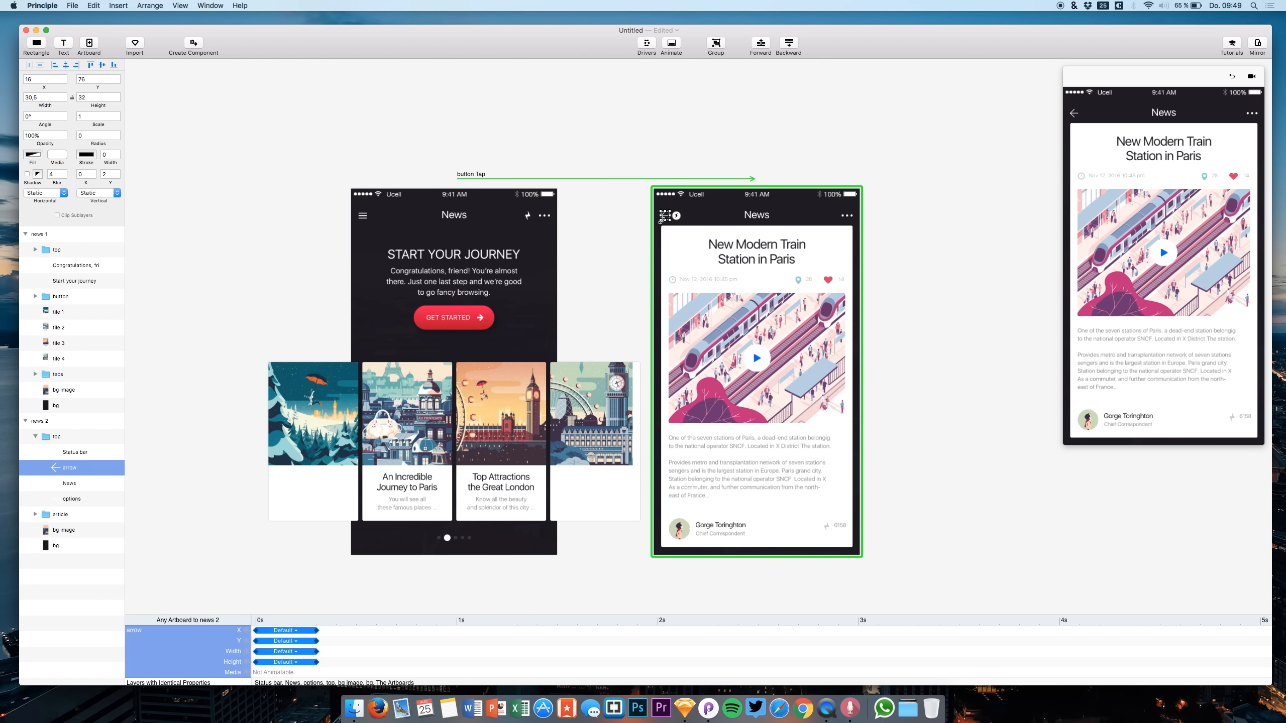
double_click(68, 471)
text(x)
key(Return)
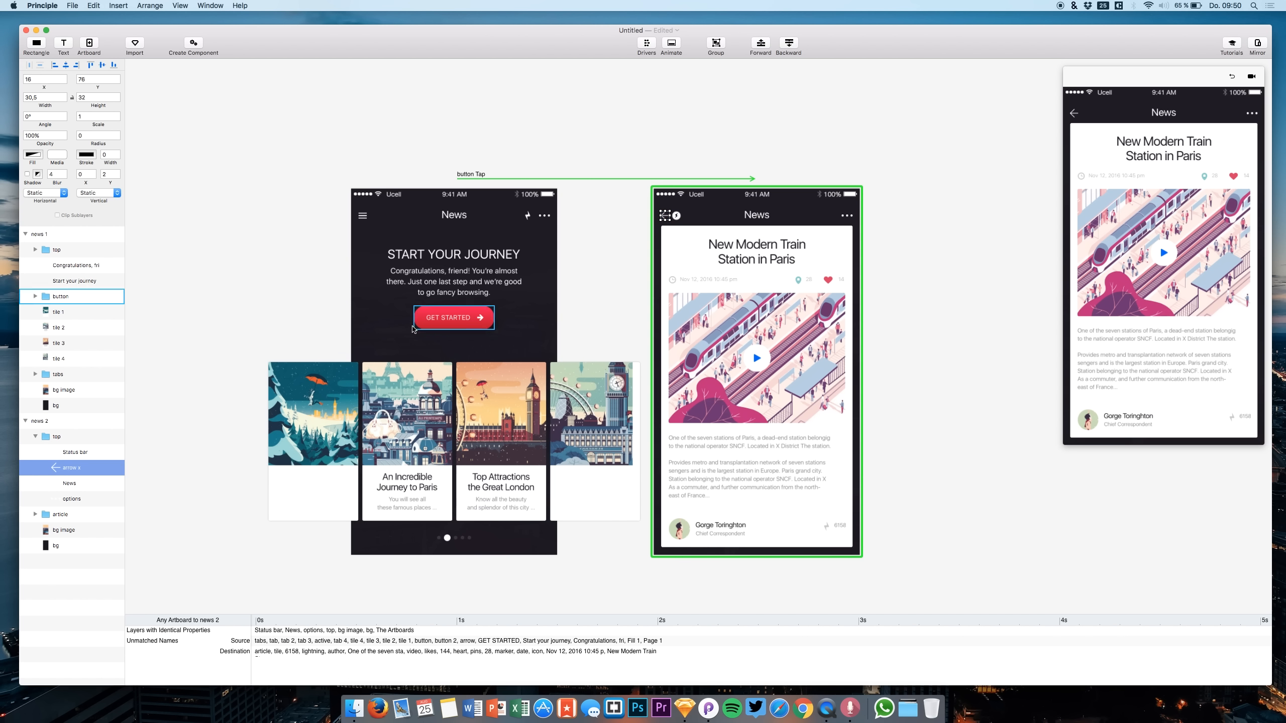
click(875, 118)
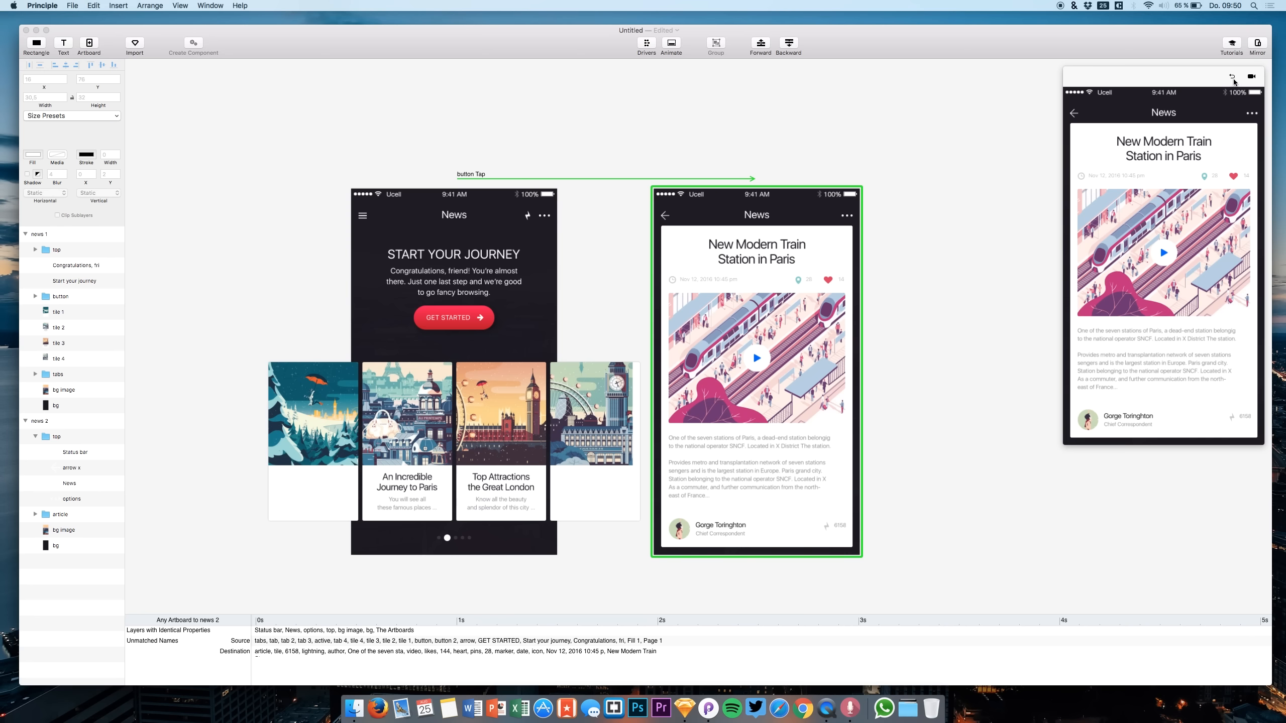
Reset the preview and play the button Tap transition again to check how the arrow behaves
click(1233, 79)
click(1234, 77)
click(1157, 214)
click(1233, 80)
click(1157, 215)
click(946, 164)
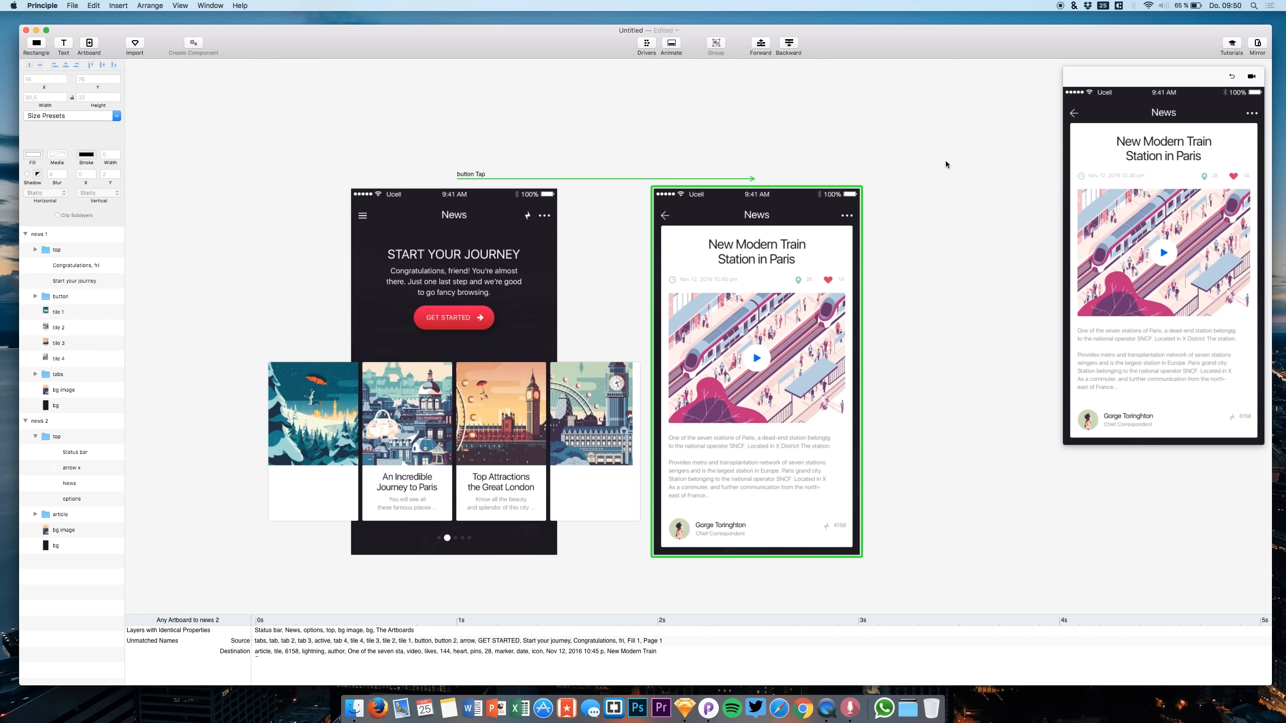
Copy the Get Started button group into artboard news 2 and set the copy's scale to 19.9 and opacity to 0%
click(434, 322)
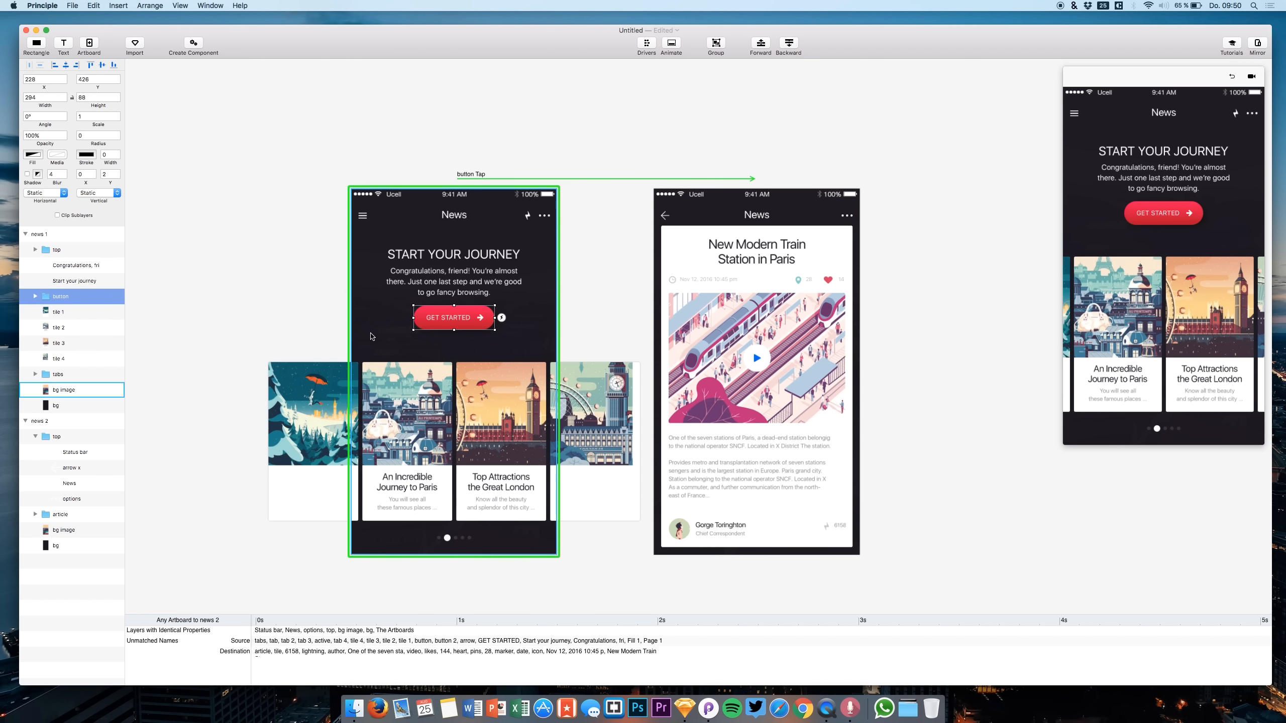
click(35, 436)
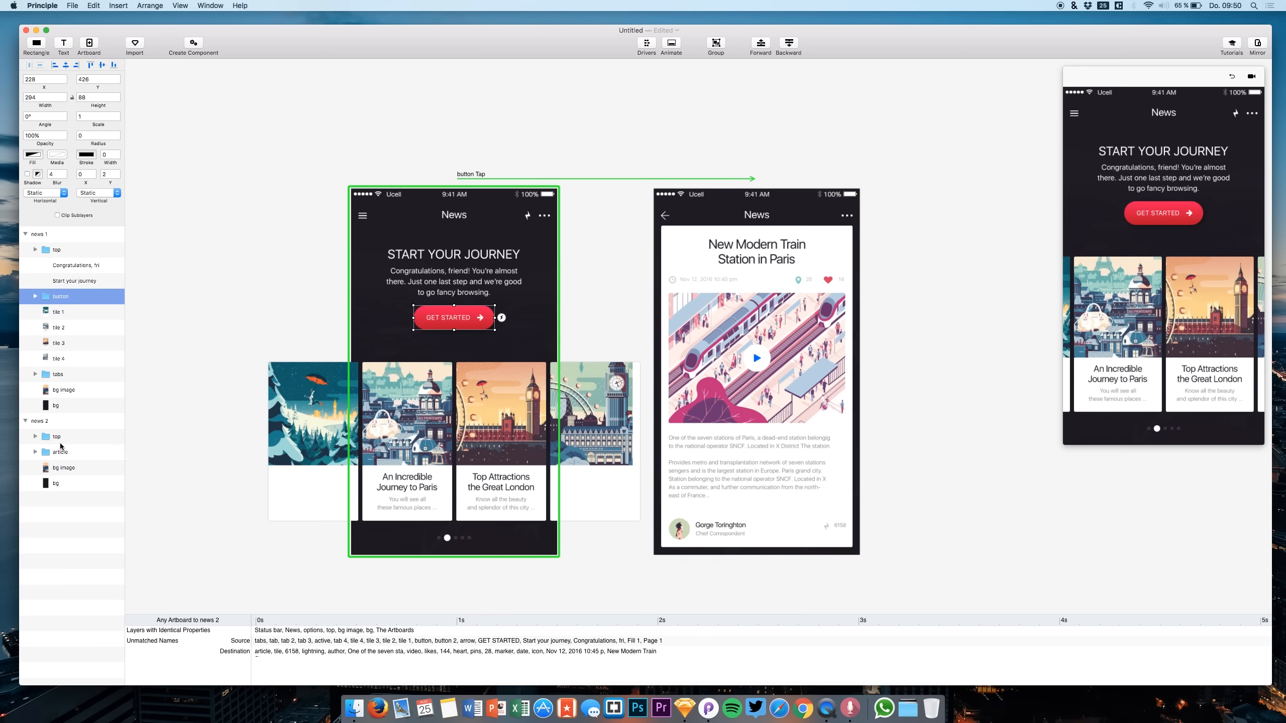
click(58, 442)
key(super+v)
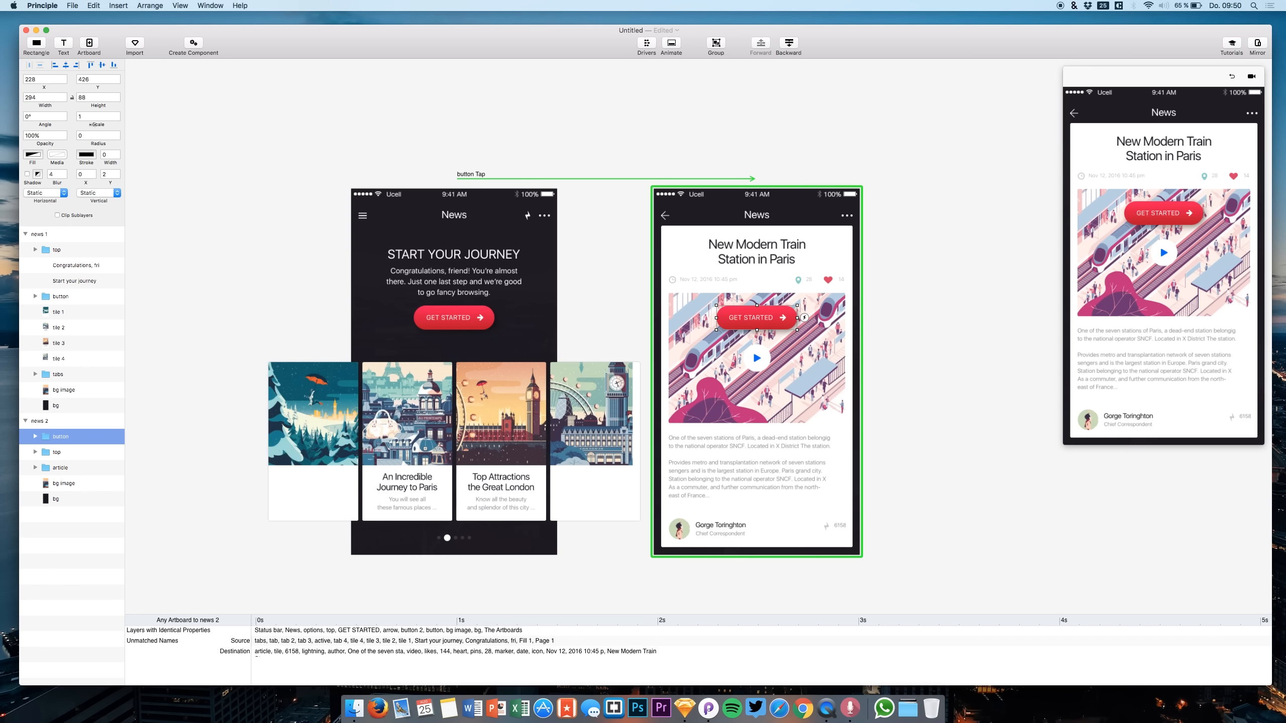
drag(94, 124, 202, 102)
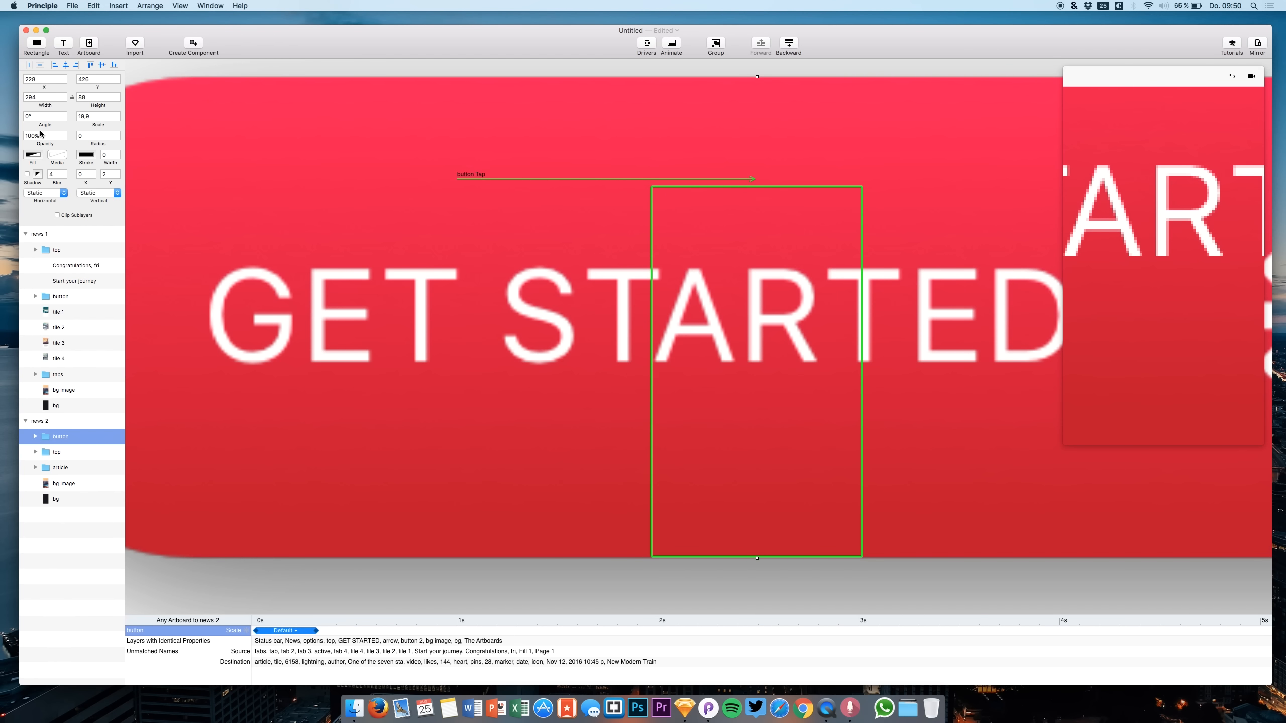
drag(48, 143, 2, 142)
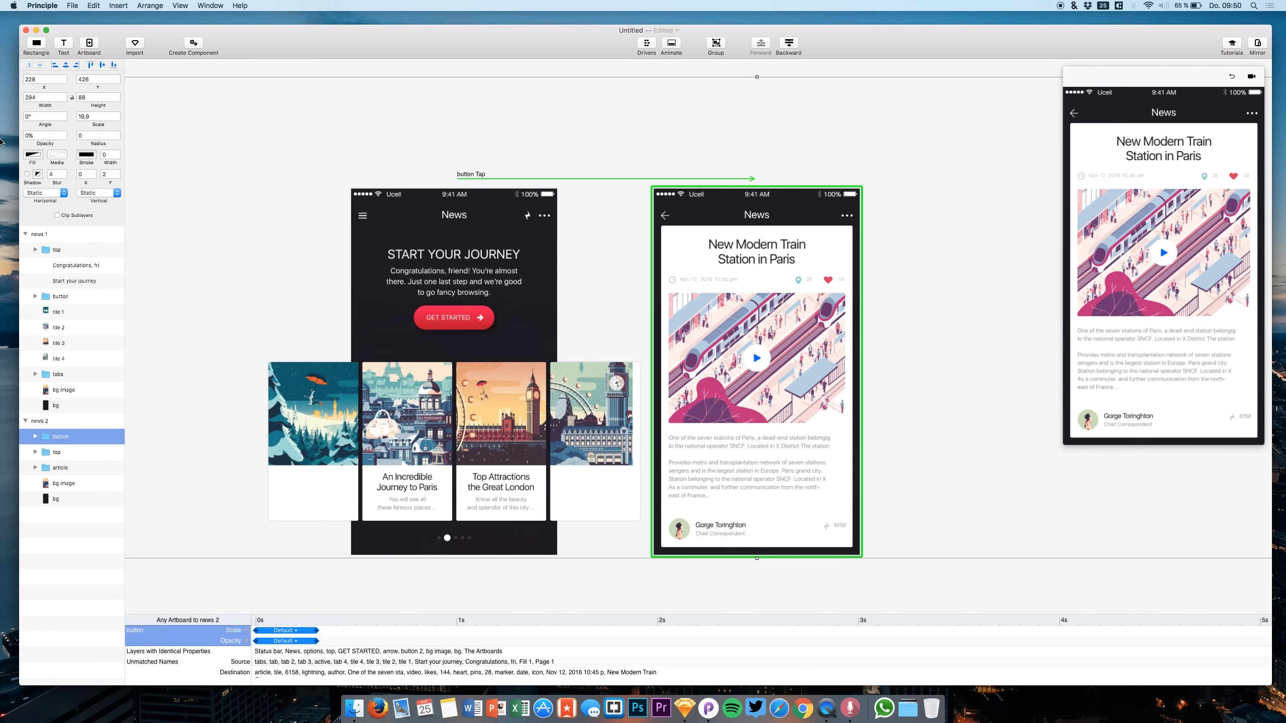
Replay the button Tap transition several times in the preview to examine the expanding and fading button
click(1232, 76)
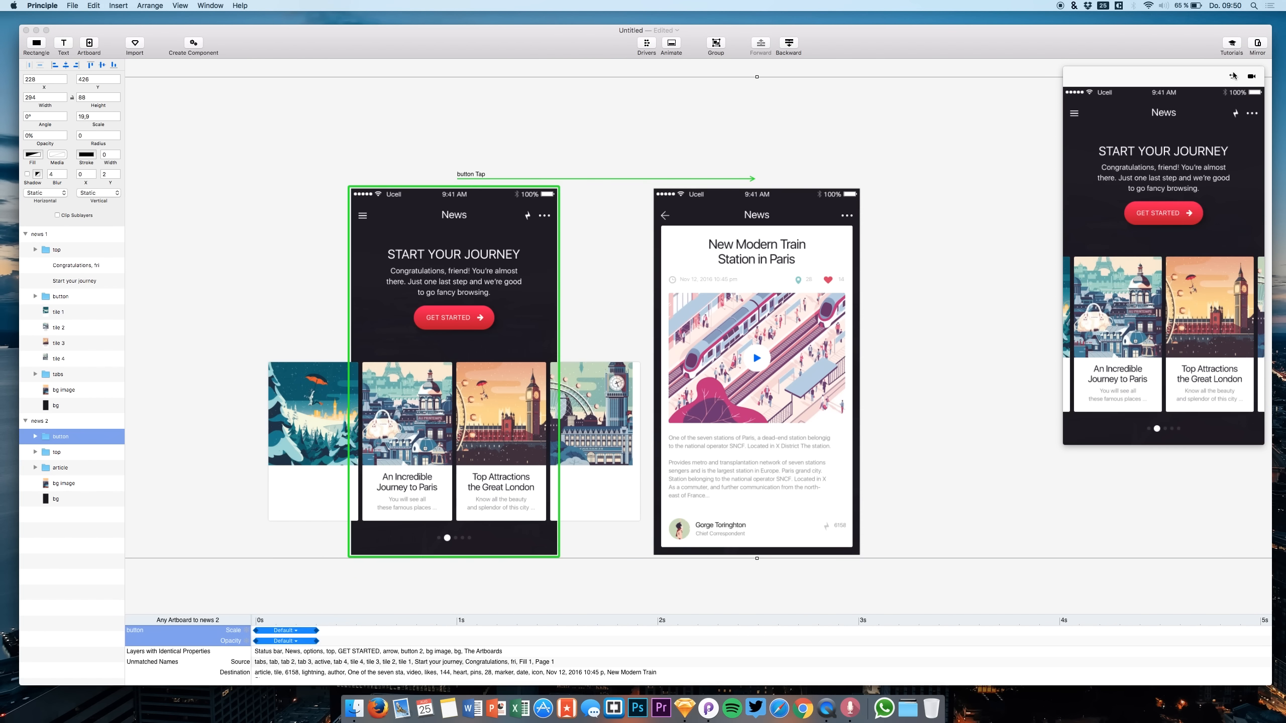
click(1165, 213)
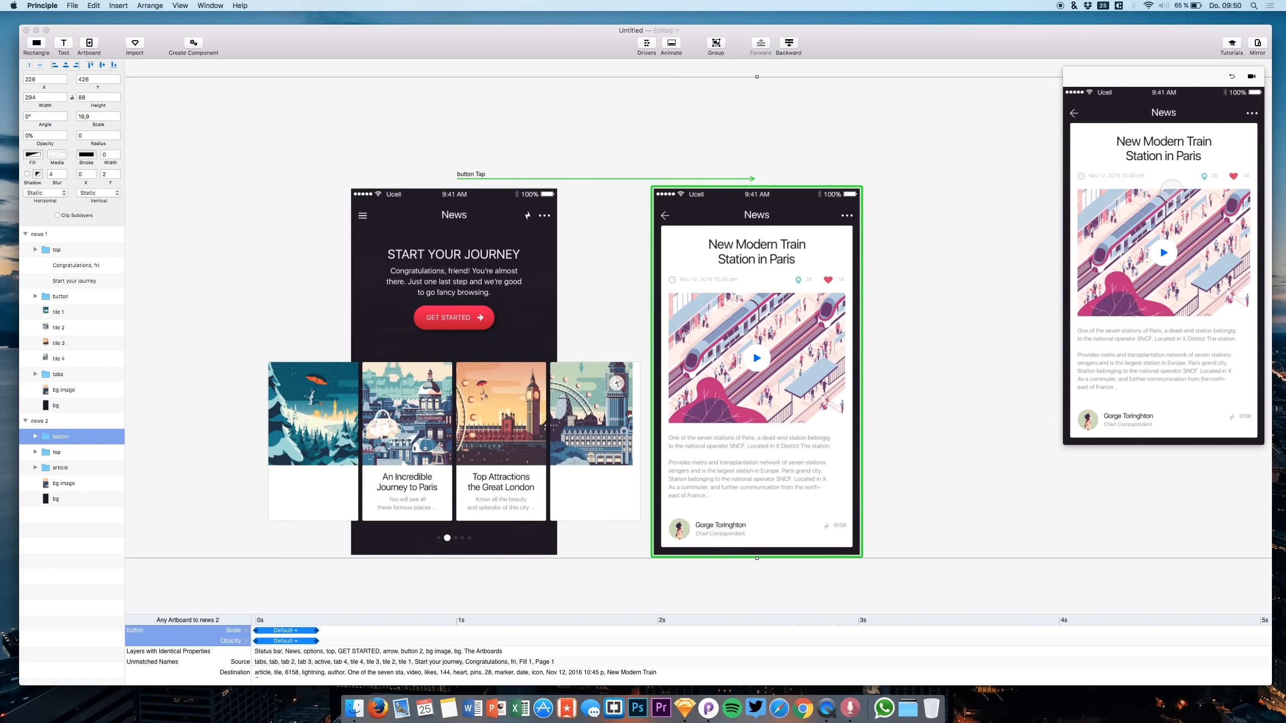
click(1231, 76)
click(1165, 213)
click(1232, 76)
click(1165, 212)
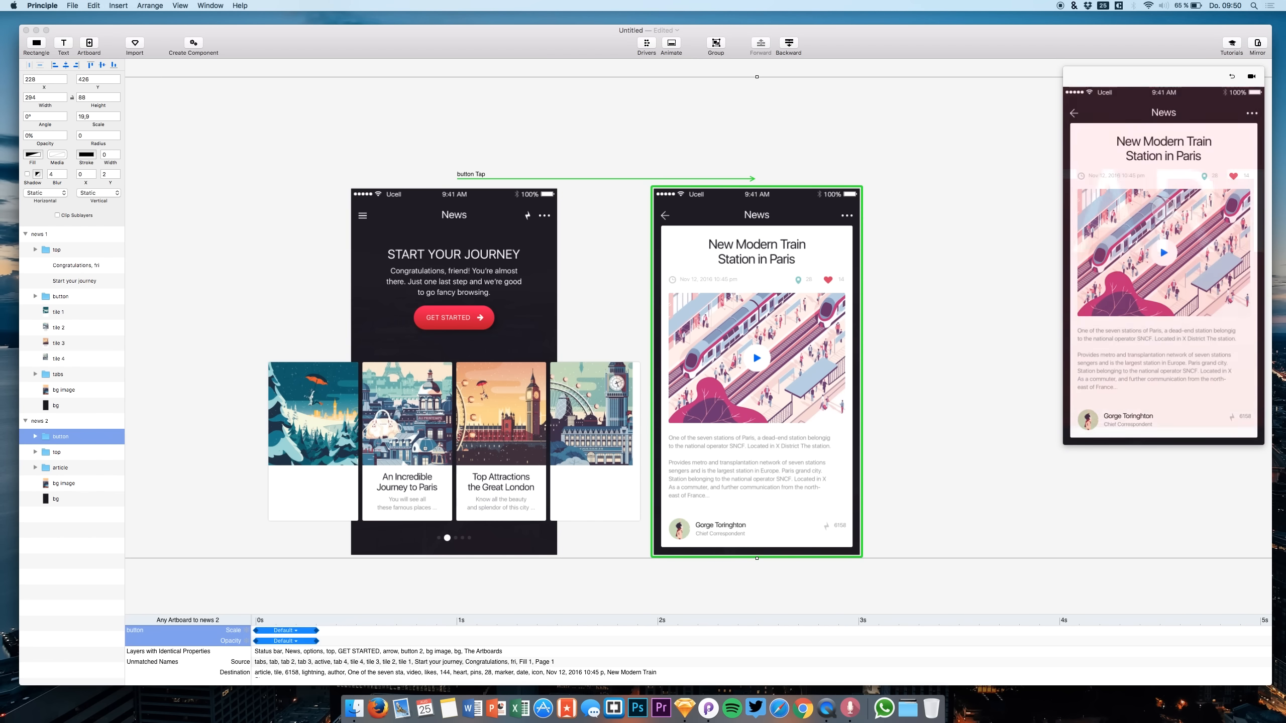
click(1232, 76)
click(1180, 209)
click(1232, 76)
click(1180, 210)
Extend the button's scale animation to about 0.5 s, shift its opacity animation to about 0.15–0.6 s, and reset the preview
click(787, 294)
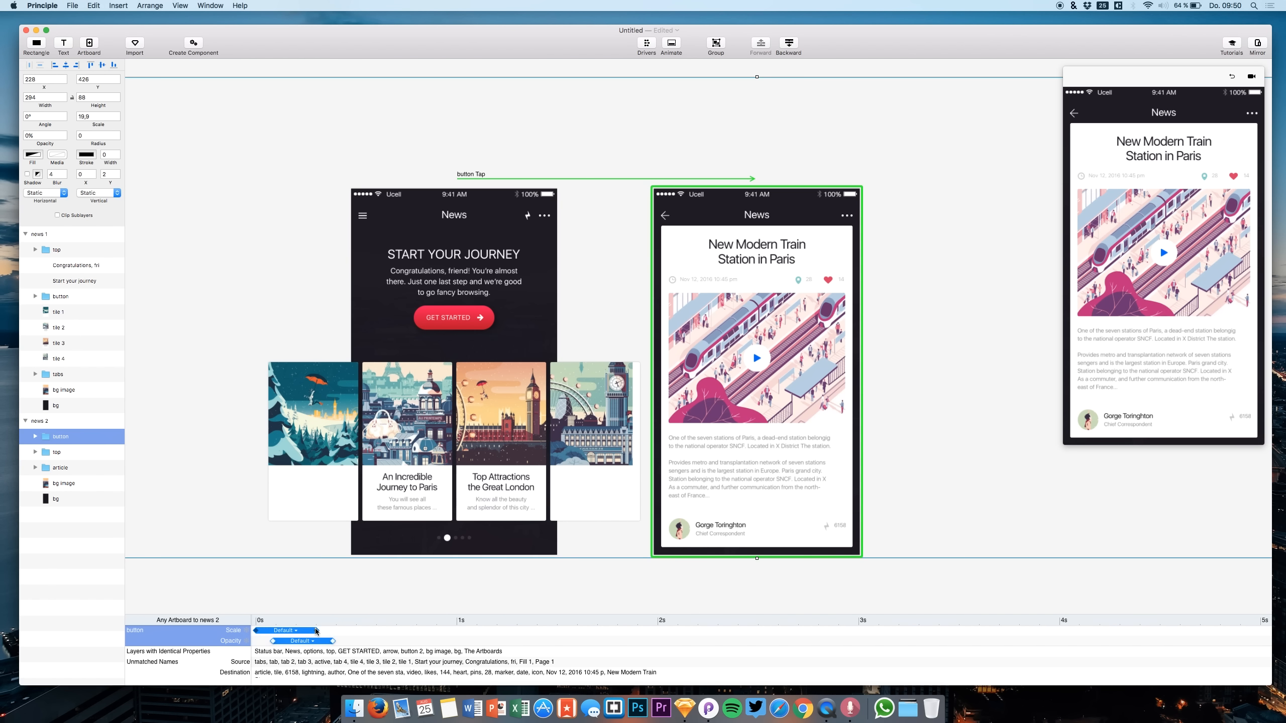
drag(318, 631, 355, 645)
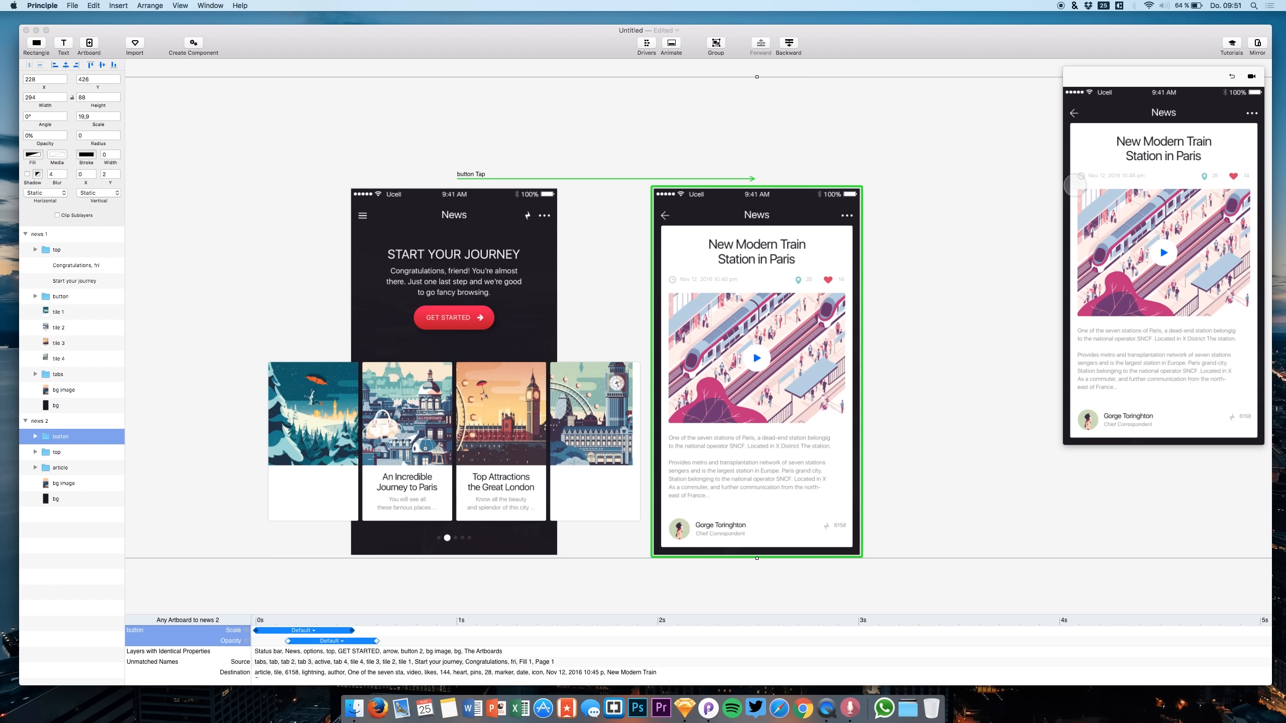
click(1230, 74)
click(1231, 74)
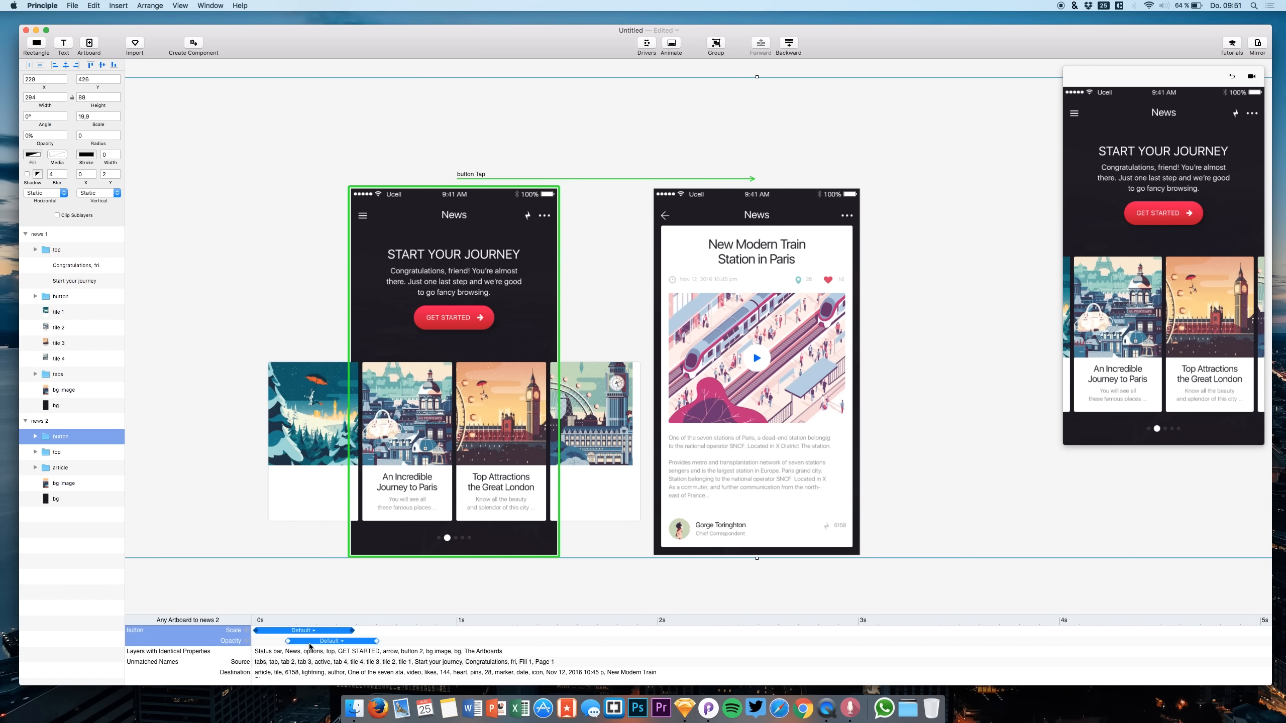
Shift the button's opacity animation to about 0.2–0.65 s and play the button Tap transition in the preview
drag(316, 646, 322, 645)
click(1095, 67)
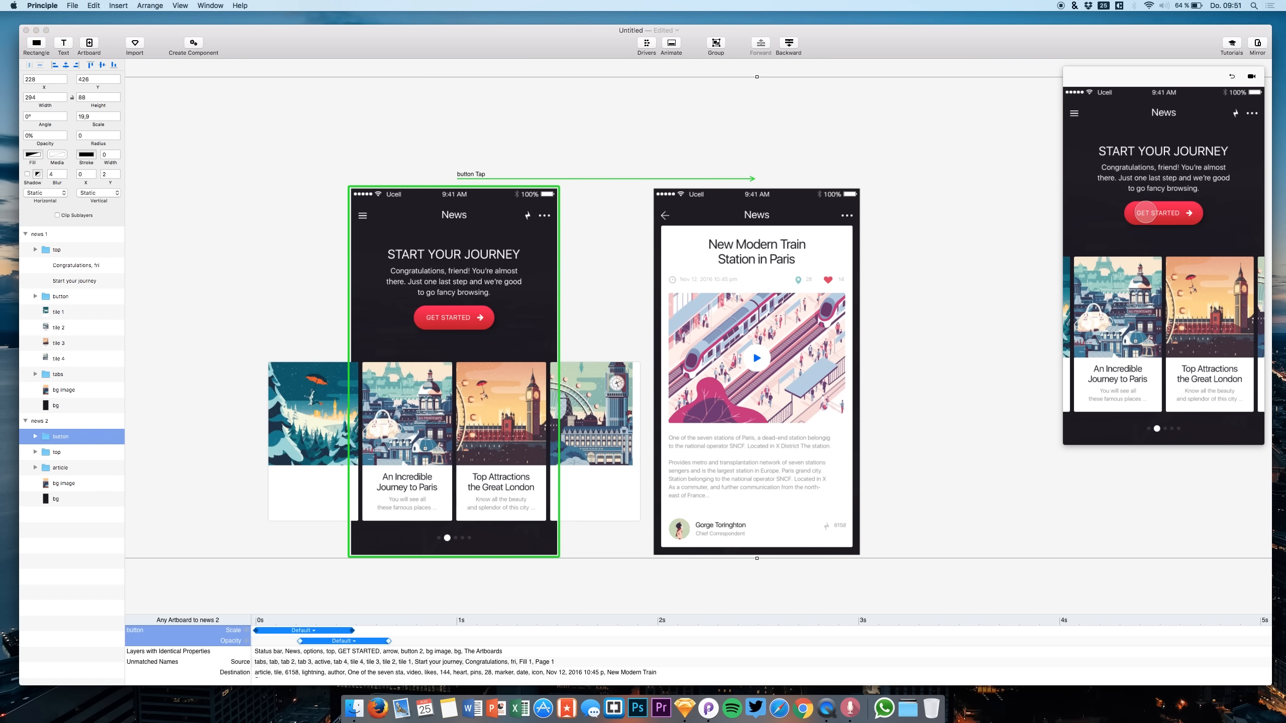
click(1143, 213)
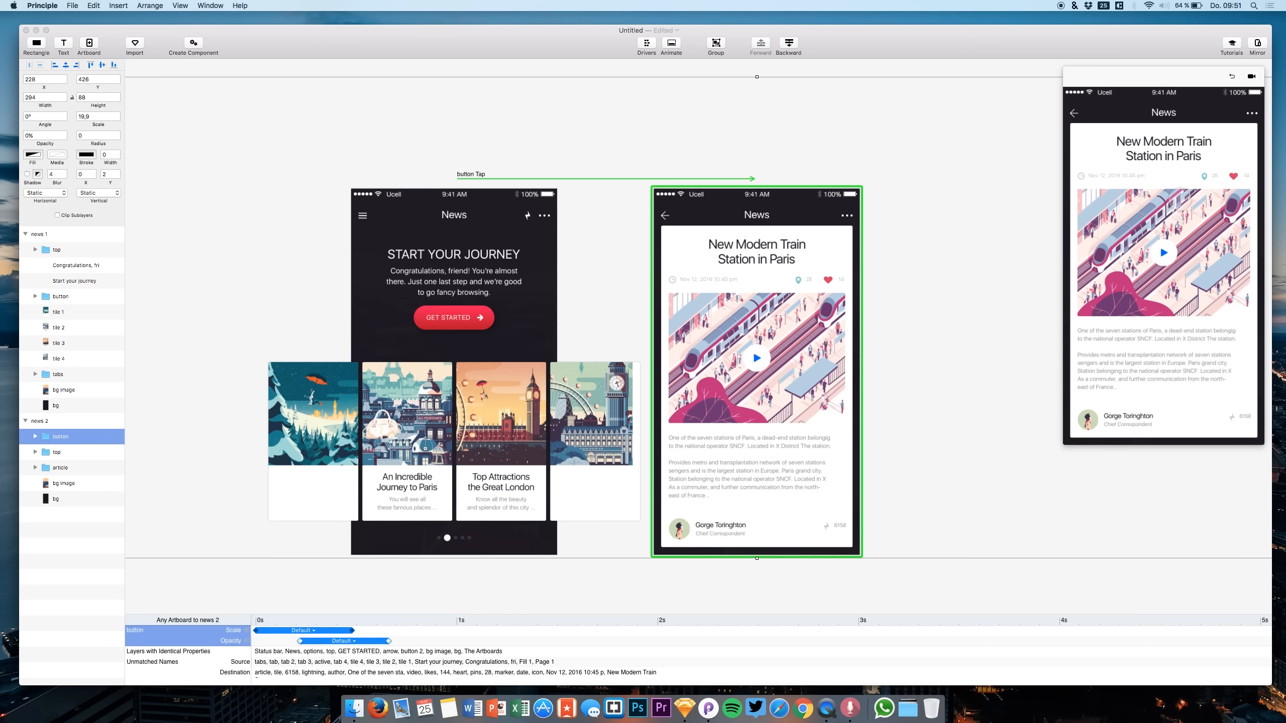
Reset and replay the button Tap transition several times to examine how the enlarged button fades over the article screen
click(1232, 76)
click(1159, 209)
click(1231, 77)
click(1160, 212)
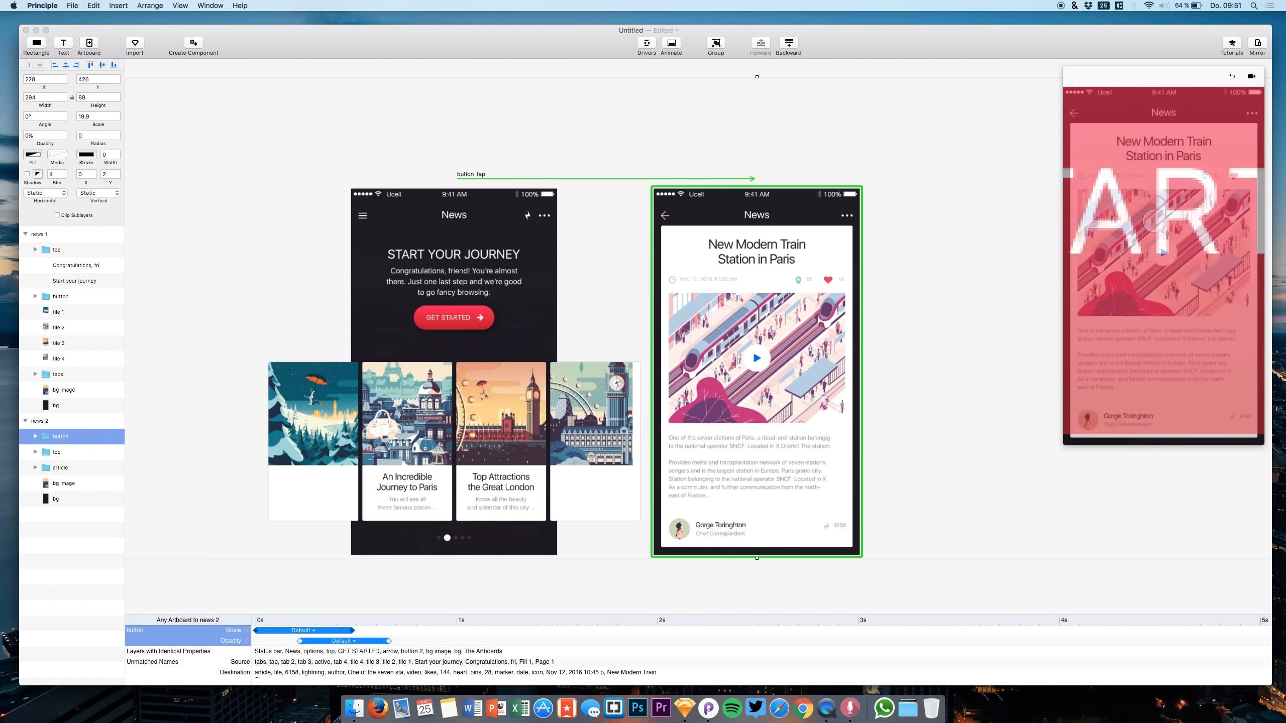
click(1232, 77)
click(1153, 218)
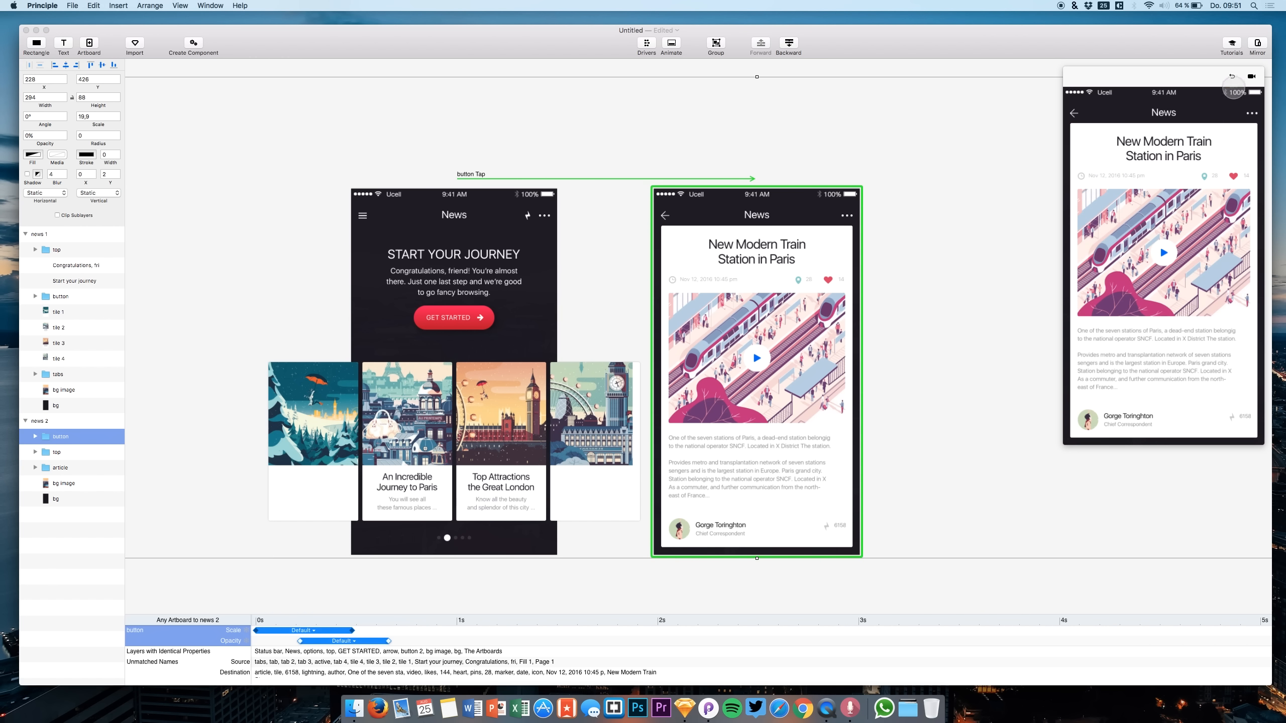
click(1232, 76)
click(1232, 76)
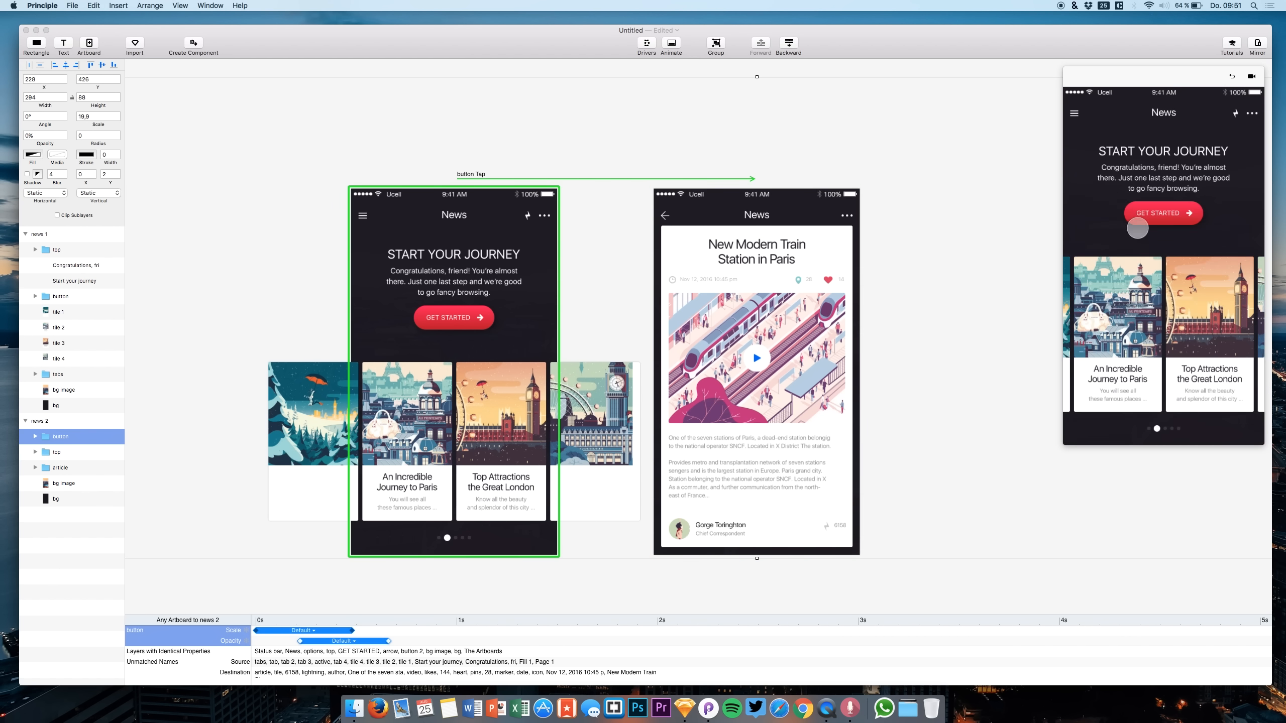
click(1144, 215)
click(1232, 75)
click(1148, 212)
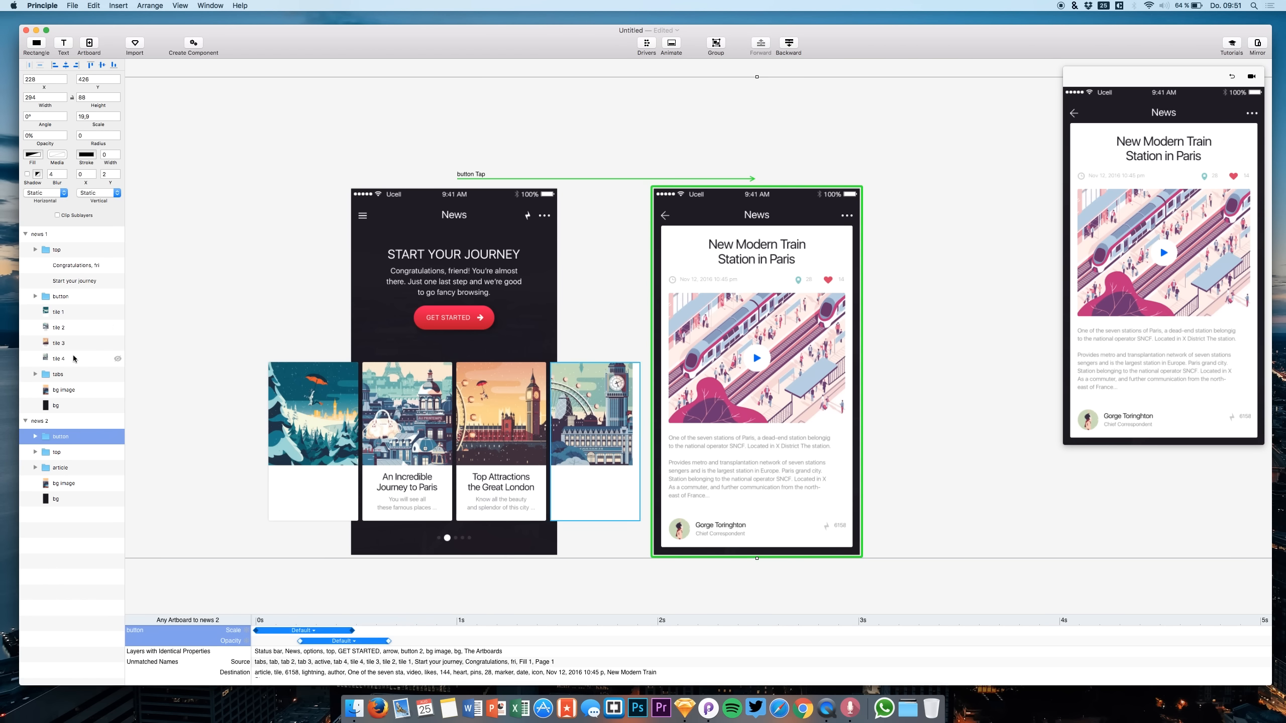
Copy all layers of artboard news 1 into news 2 directly below its button layer and group the copies
click(53, 252)
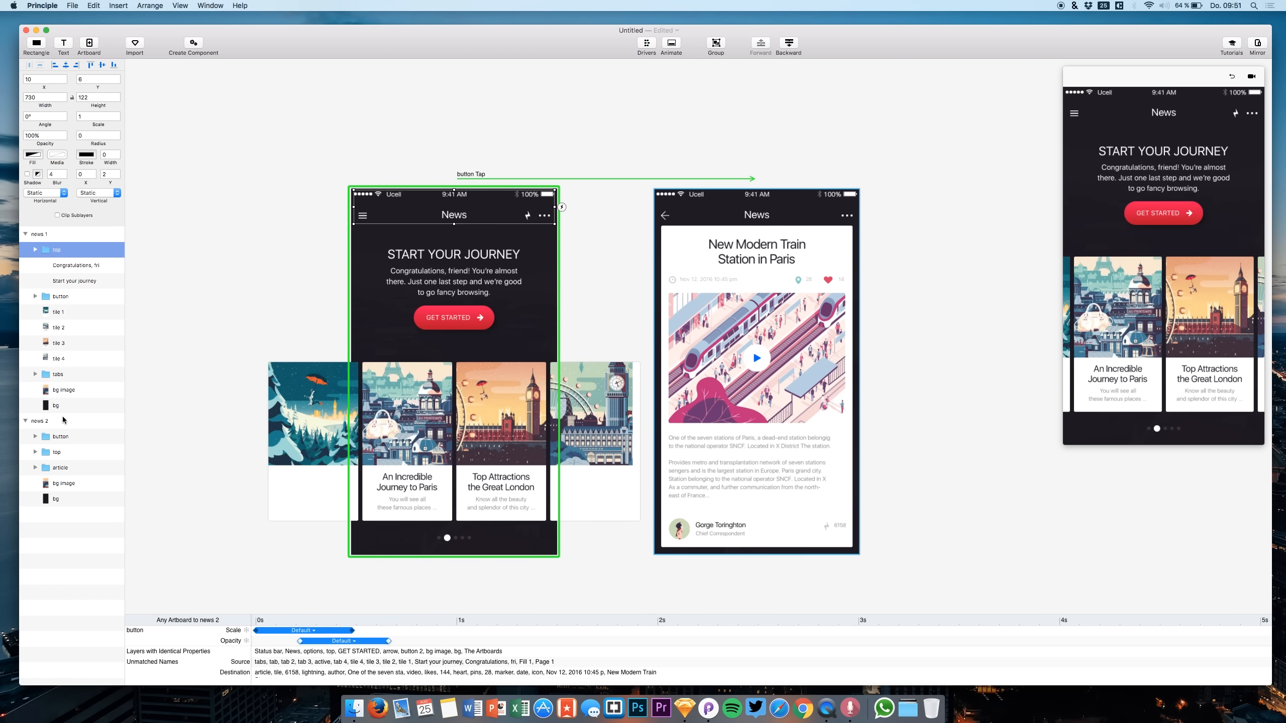
key(super+a)
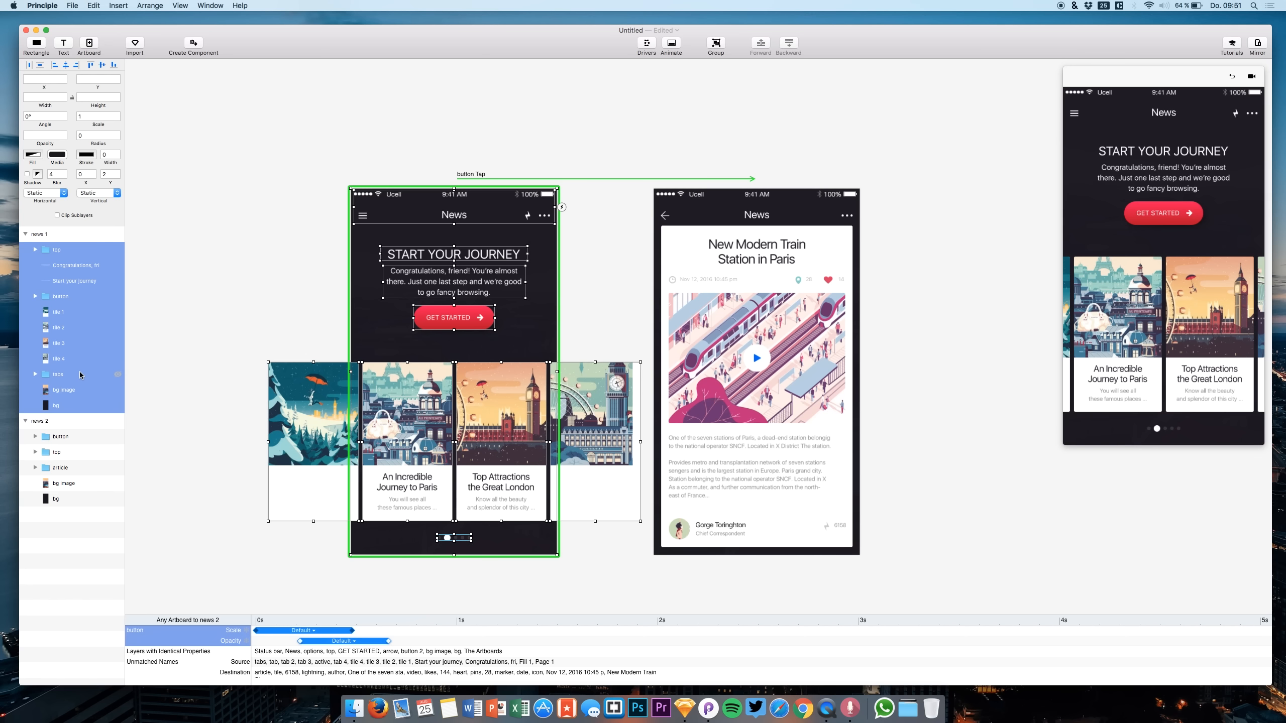
click(71, 453)
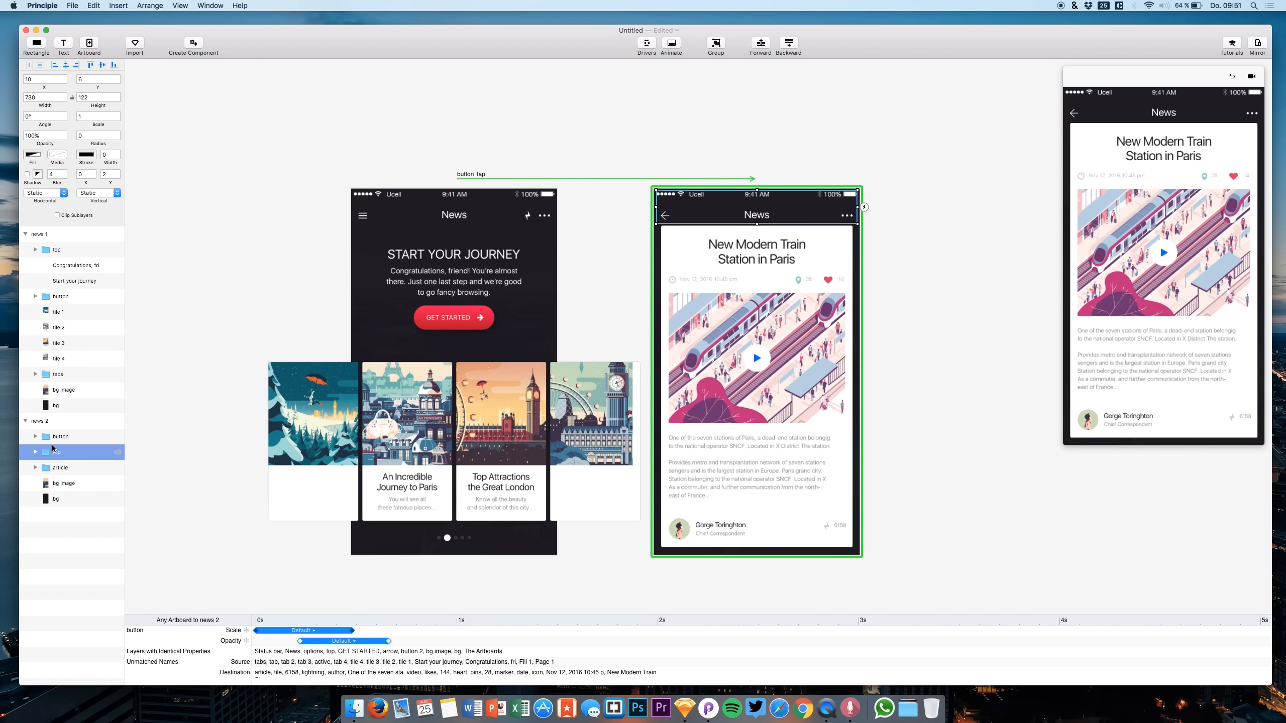
key(super+c)
key(super+v)
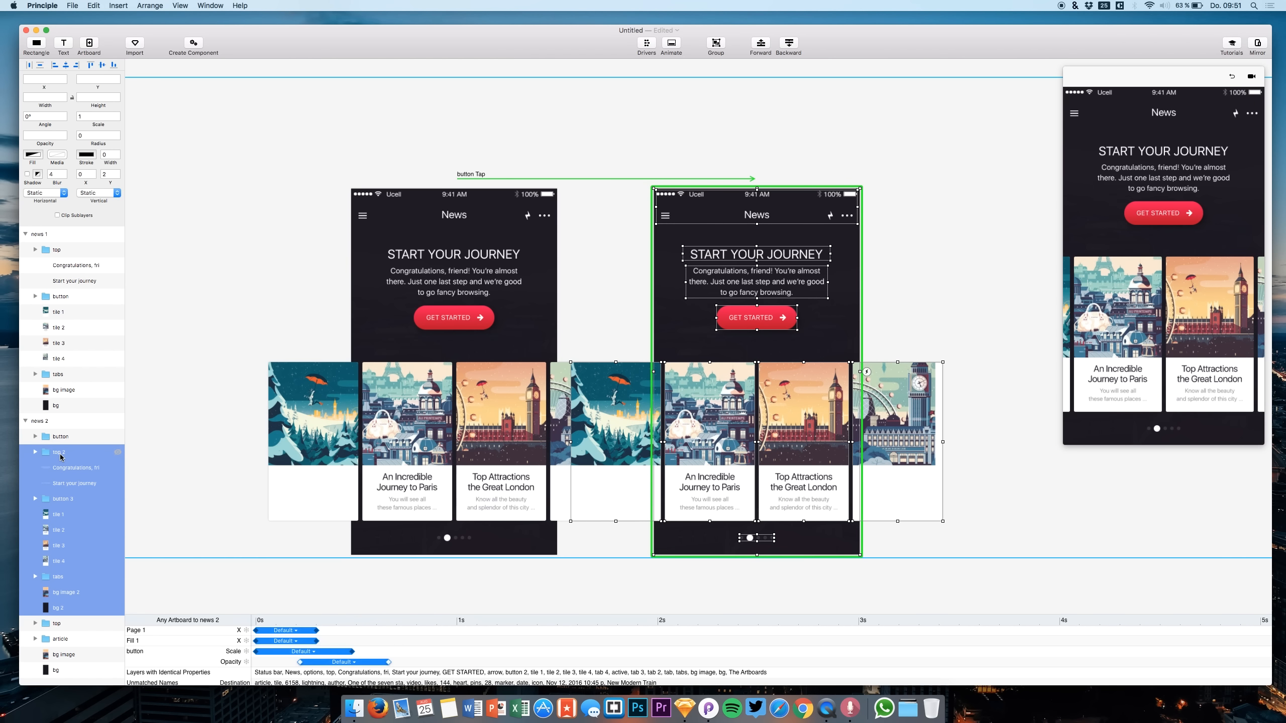
key(super+g)
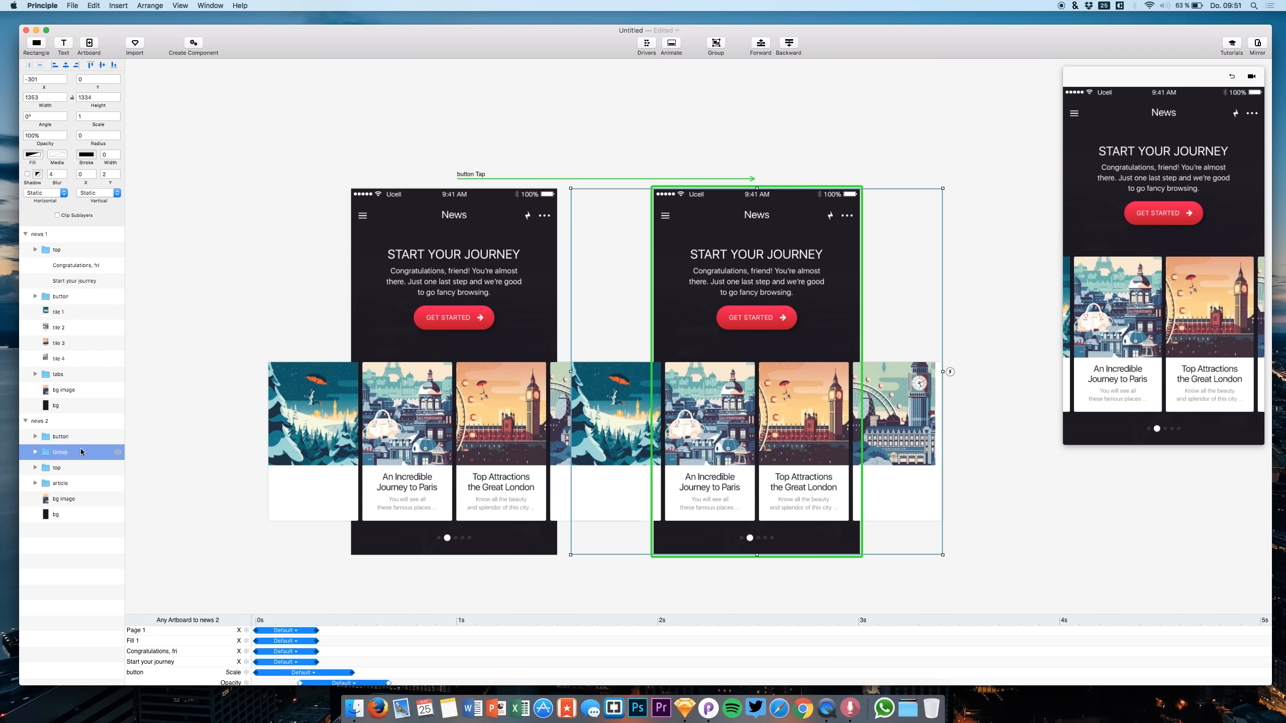
Group all layers of artboard news 1 and set the opacity of the copied group in news 2 to 0%
click(61, 405)
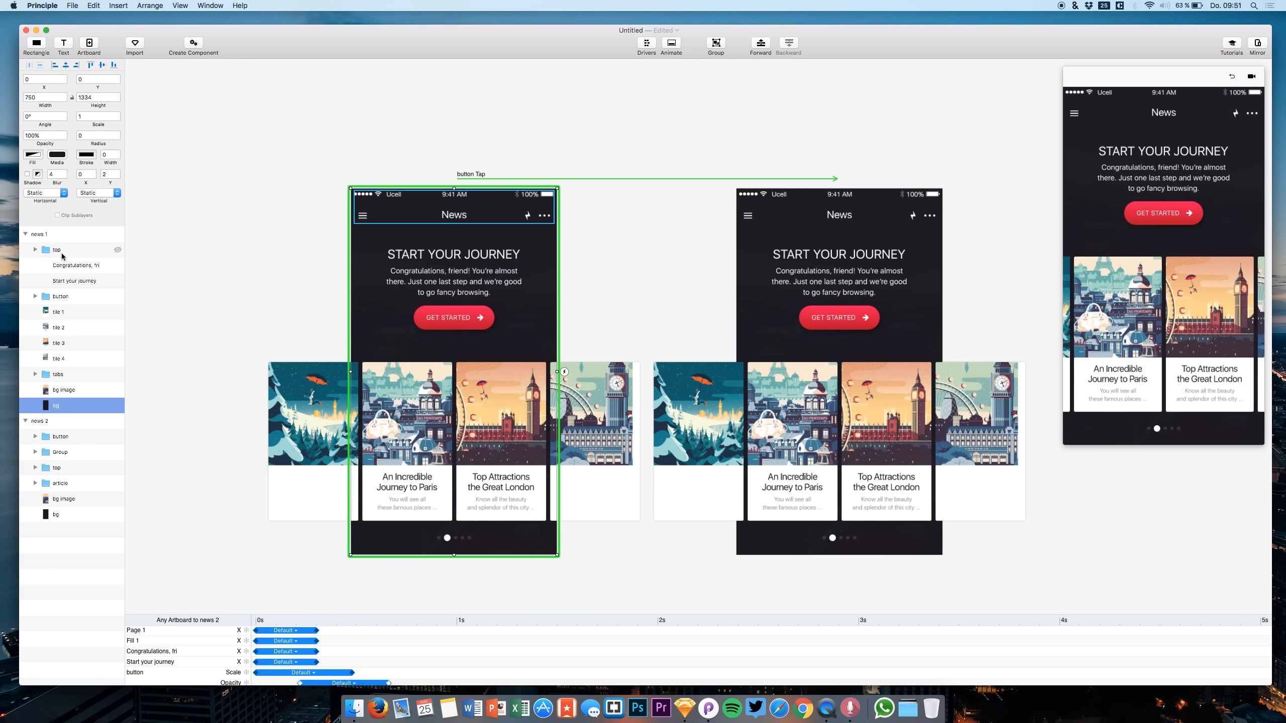
shift+click(63, 253)
key(super+g)
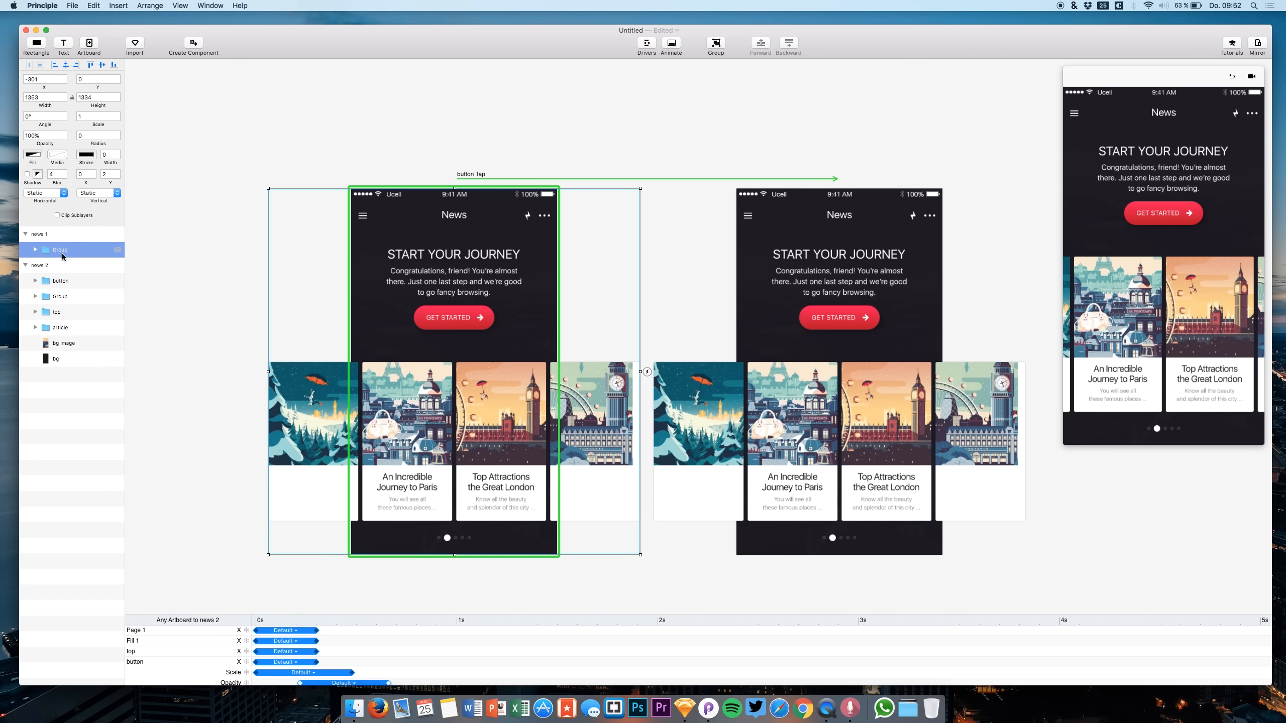
click(61, 297)
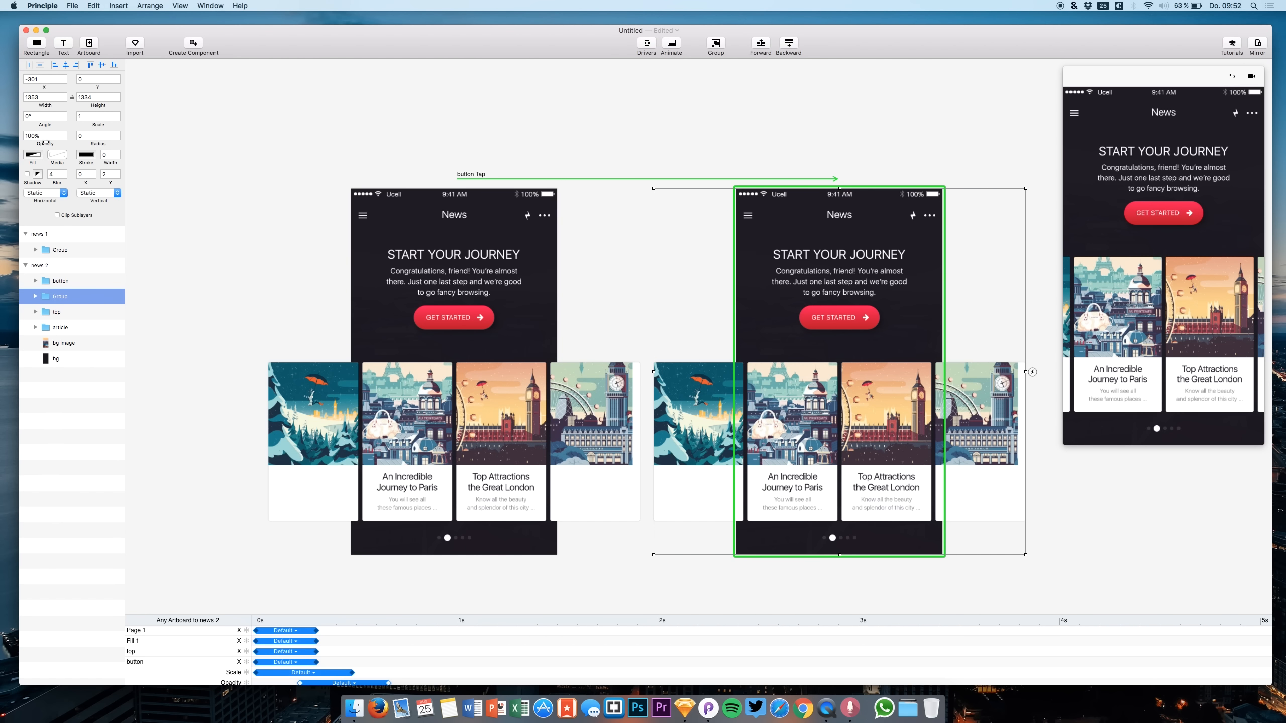
drag(46, 142, 2, 143)
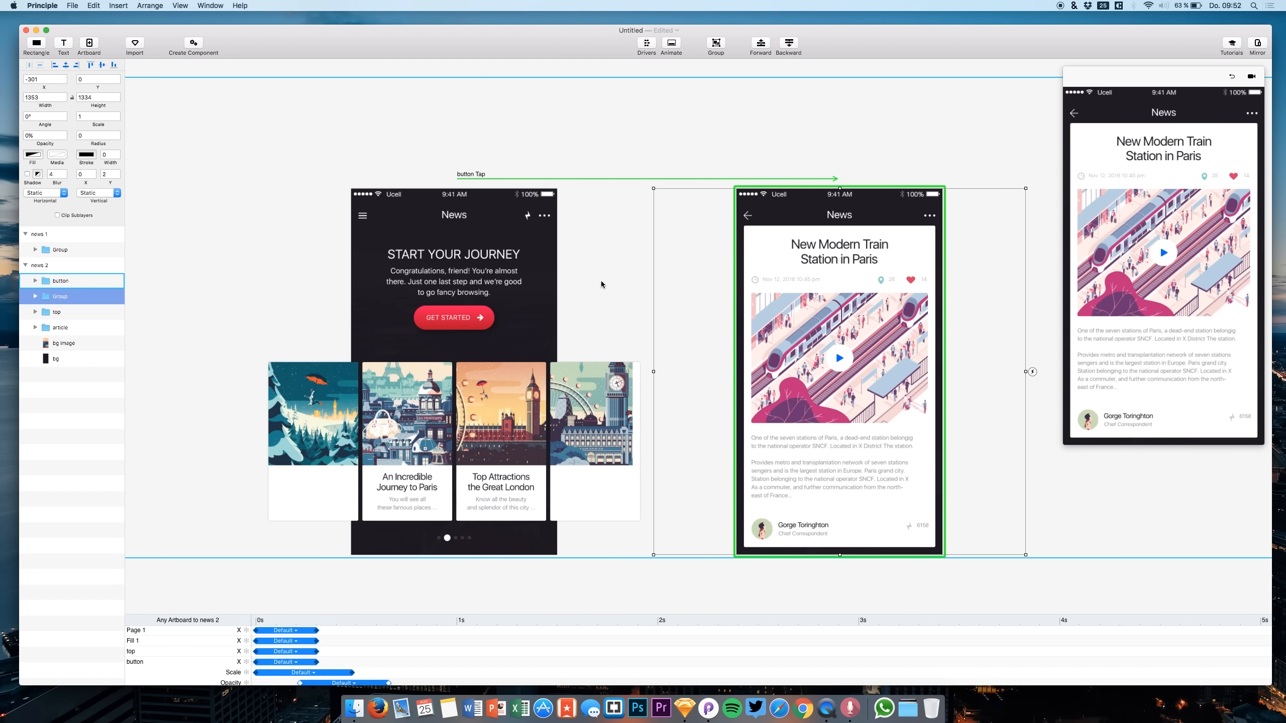
Shift the copied group's opacity animation to about 0.15–0.45 s on the timeline
scroll(356, 674, down, 8)
scroll(360, 659, up, 2)
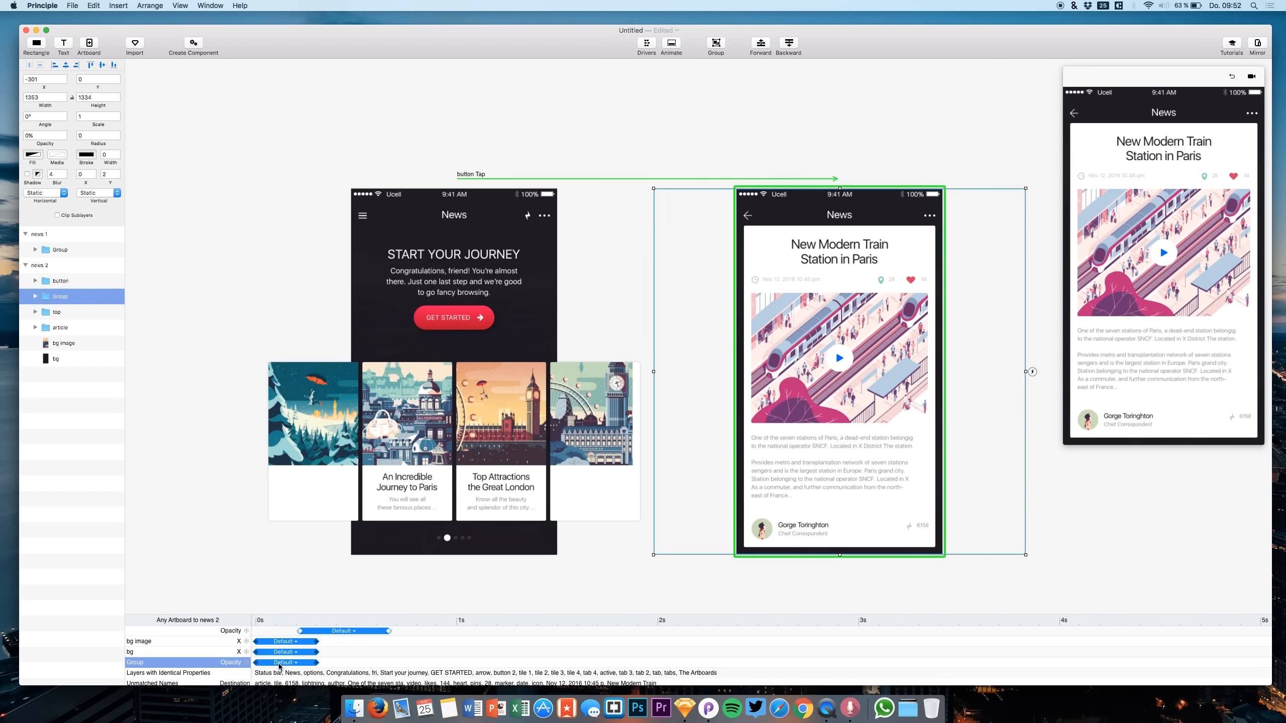
drag(292, 668, 281, 667)
drag(321, 650, 314, 653)
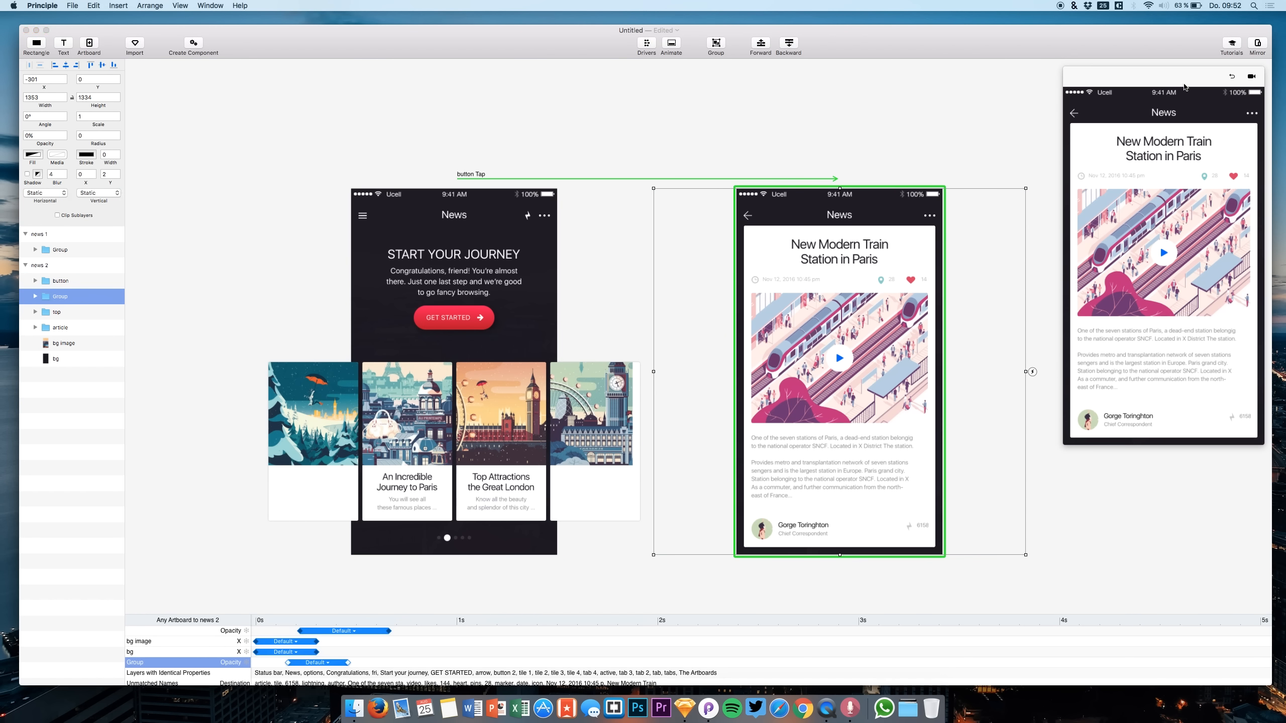
Reset and replay the transition repeatedly in the preview to examine how the first screen fades behind the expanding button
click(1234, 77)
click(1152, 213)
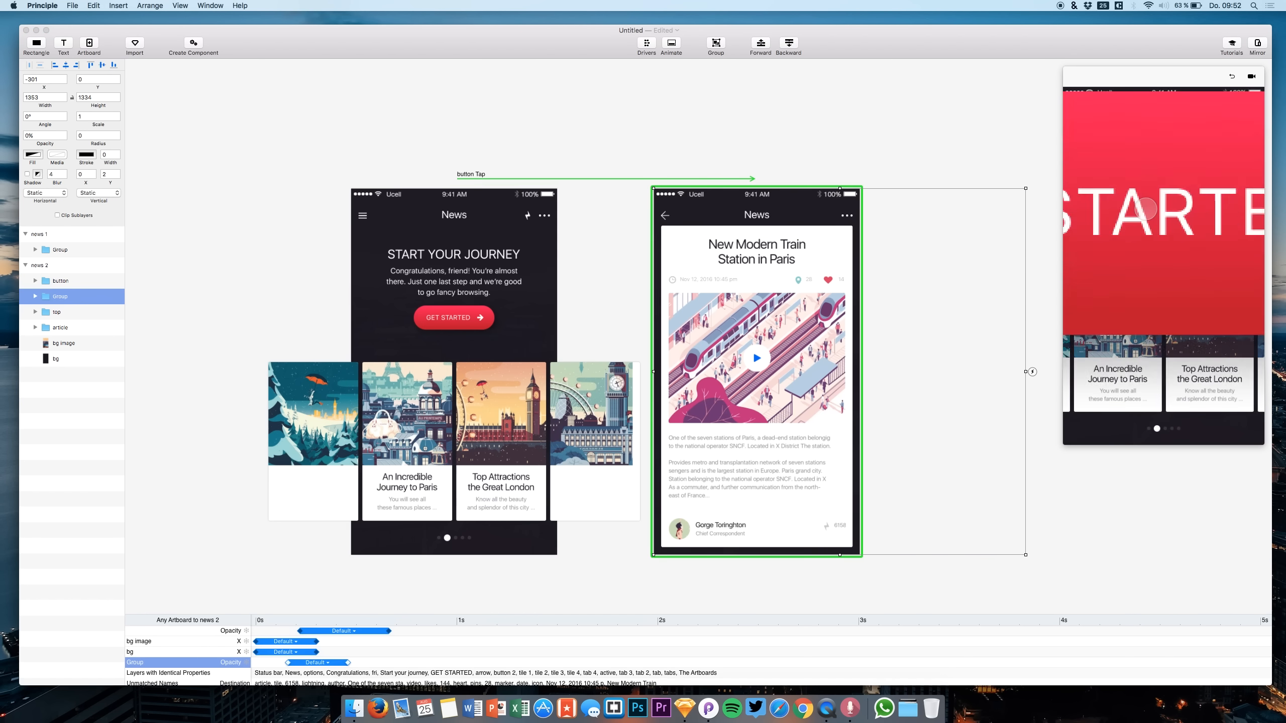
click(1231, 78)
click(1158, 212)
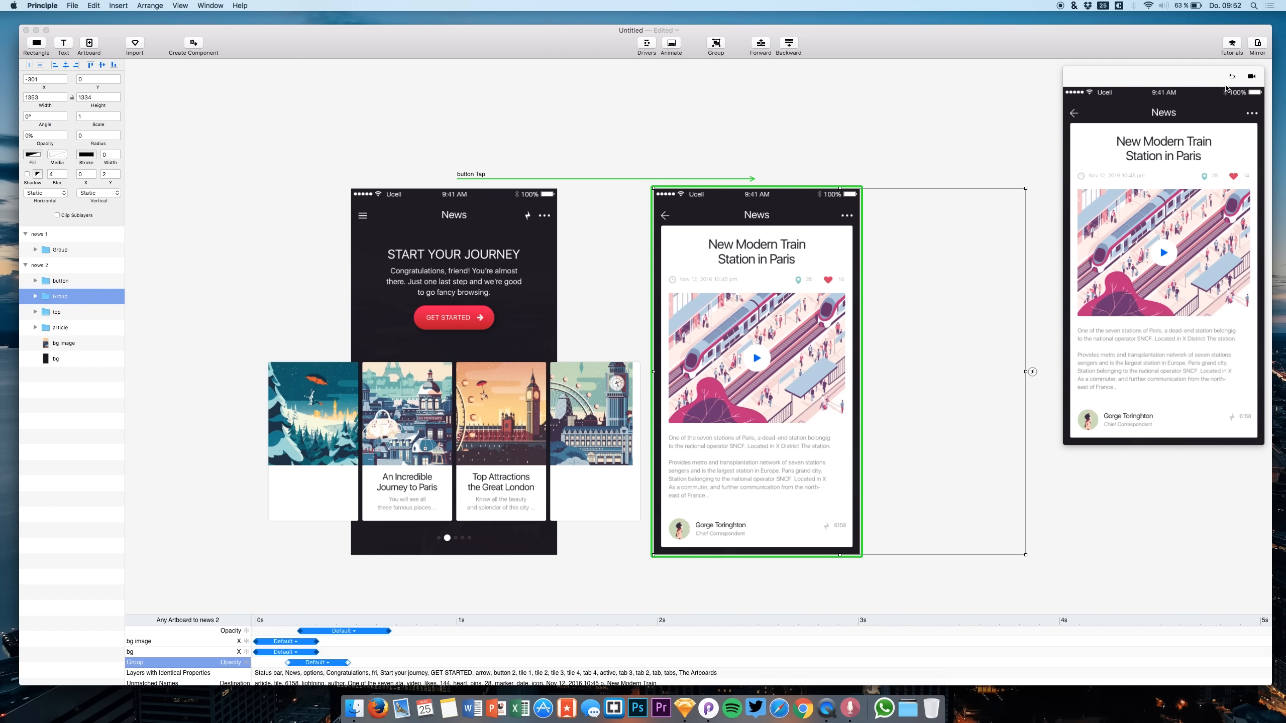
click(1232, 77)
click(1167, 222)
click(1232, 77)
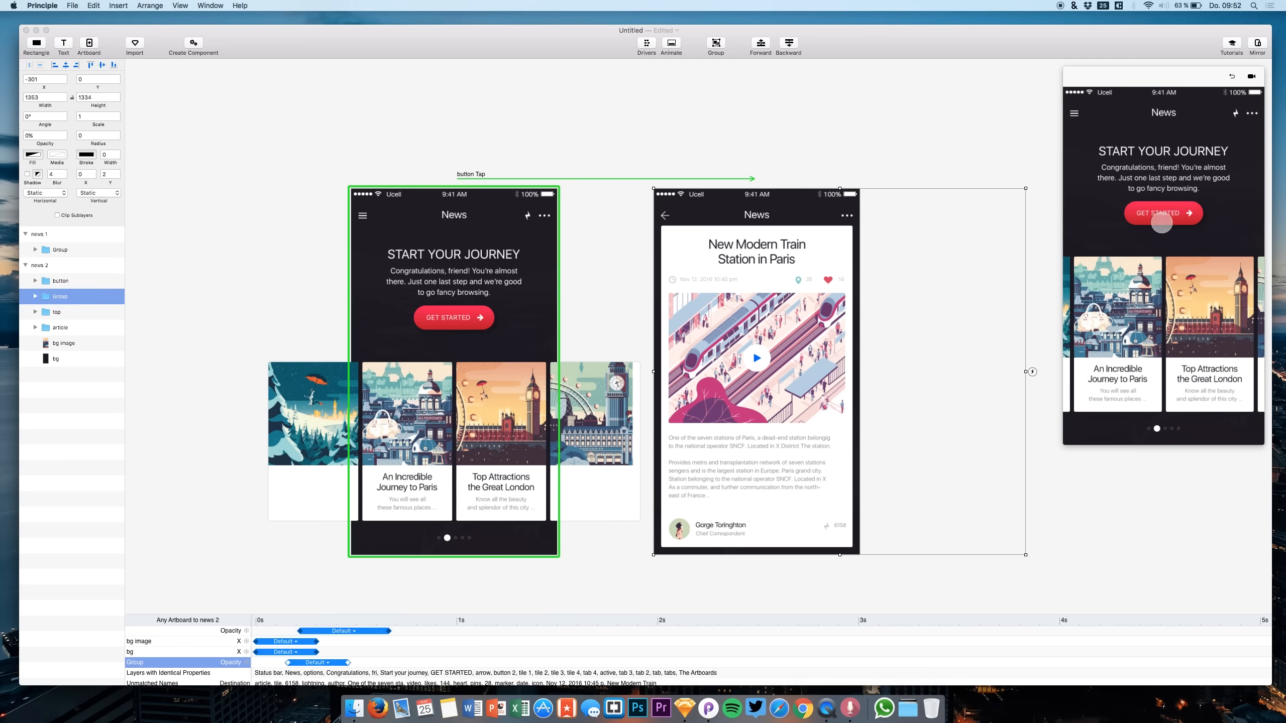
click(1162, 223)
click(1232, 77)
click(1145, 218)
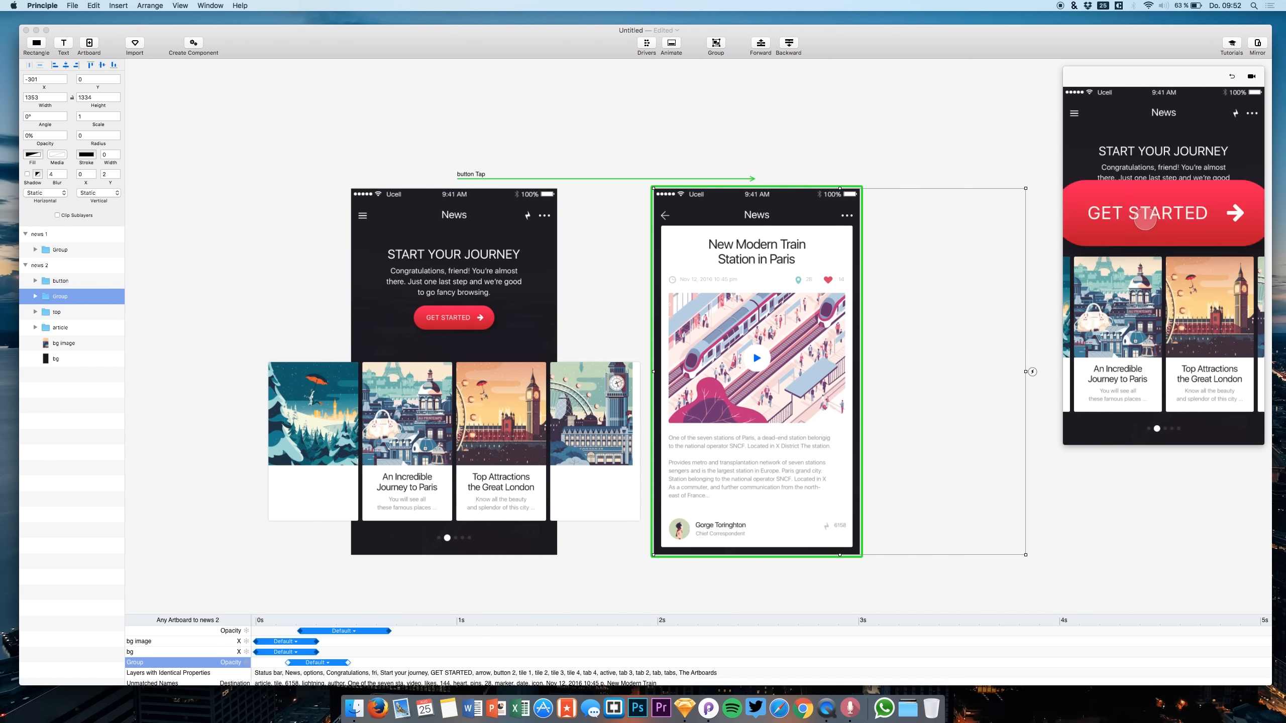
click(1230, 76)
click(1135, 217)
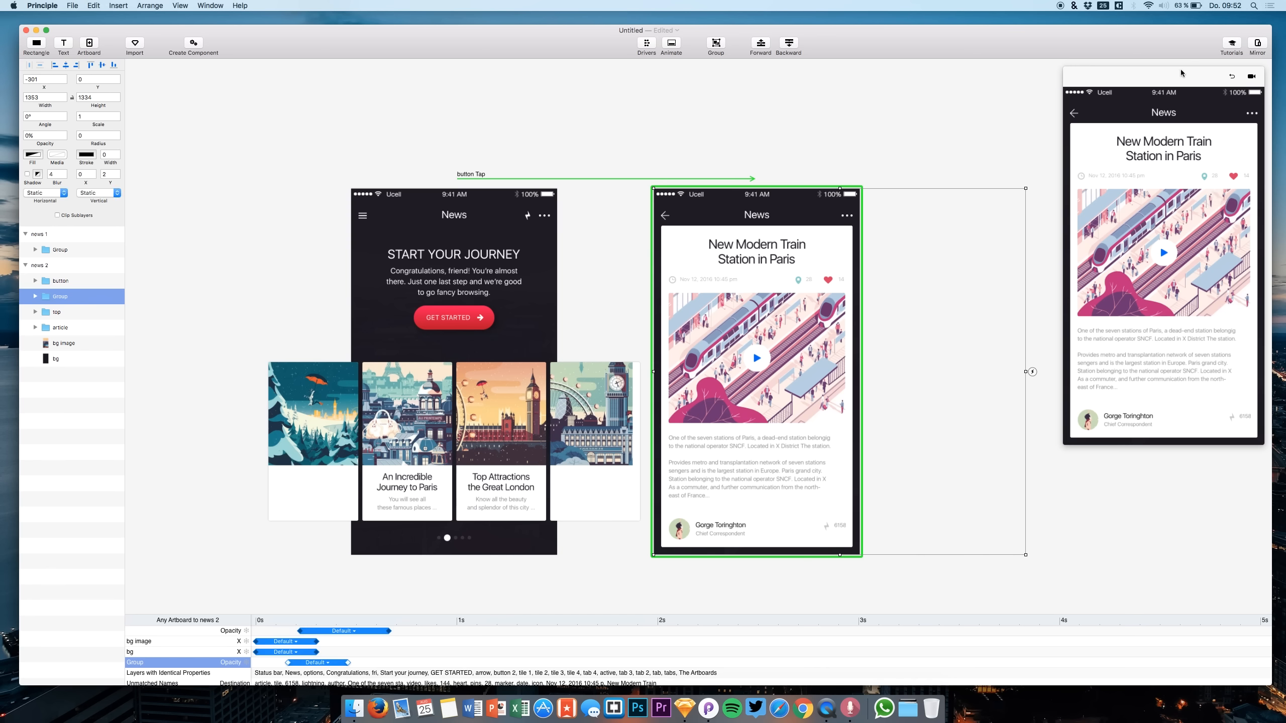
click(1232, 77)
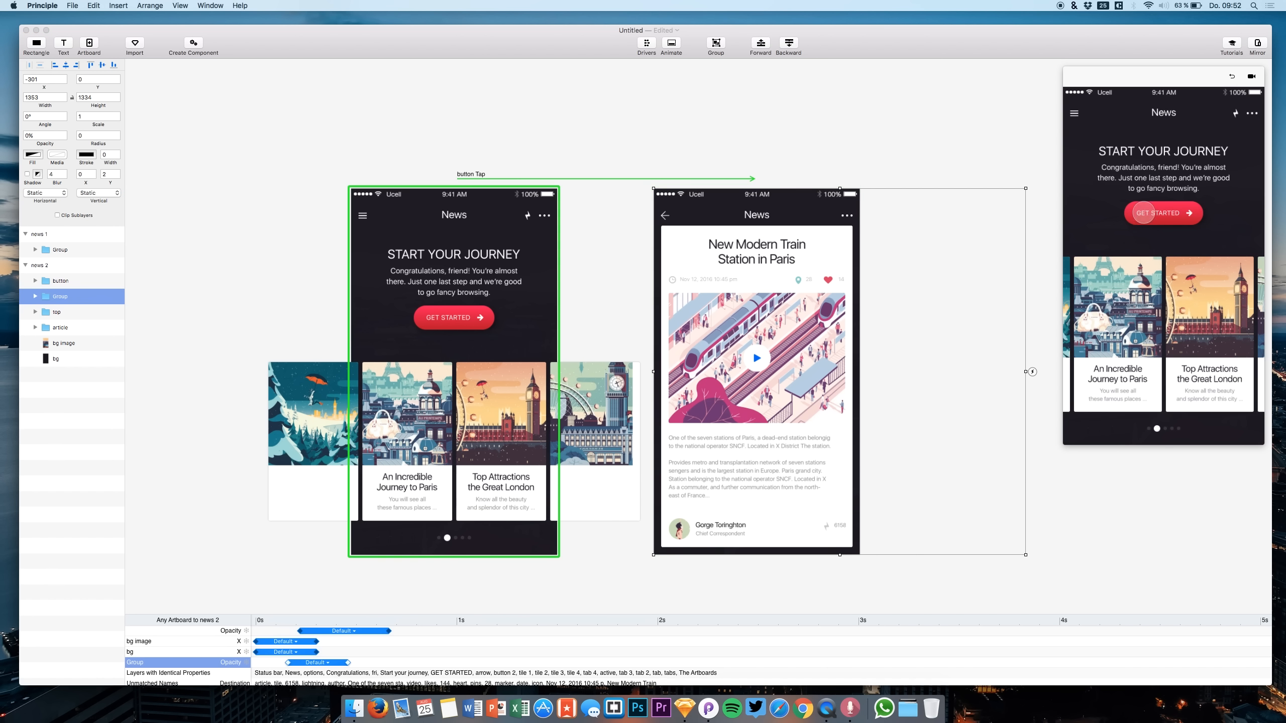
click(1143, 213)
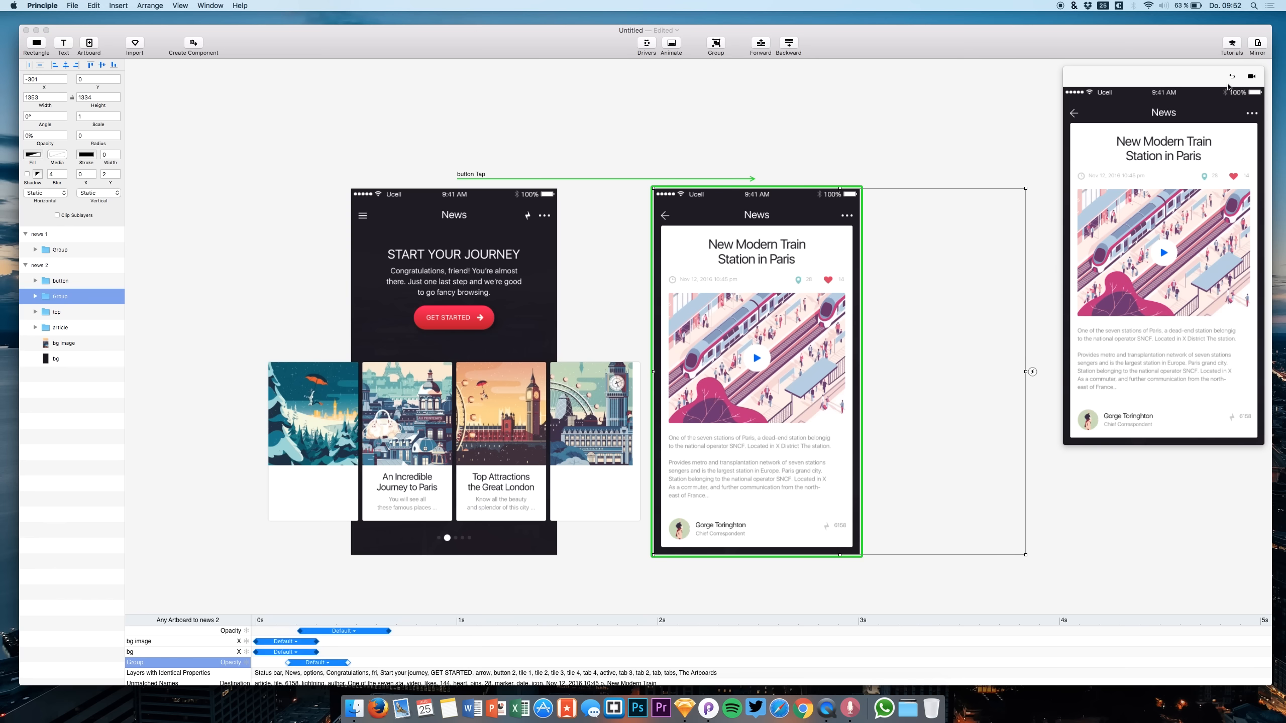
Delay the group's opacity animation to start at about 0.2 s and replay the transition in the preview
click(1231, 77)
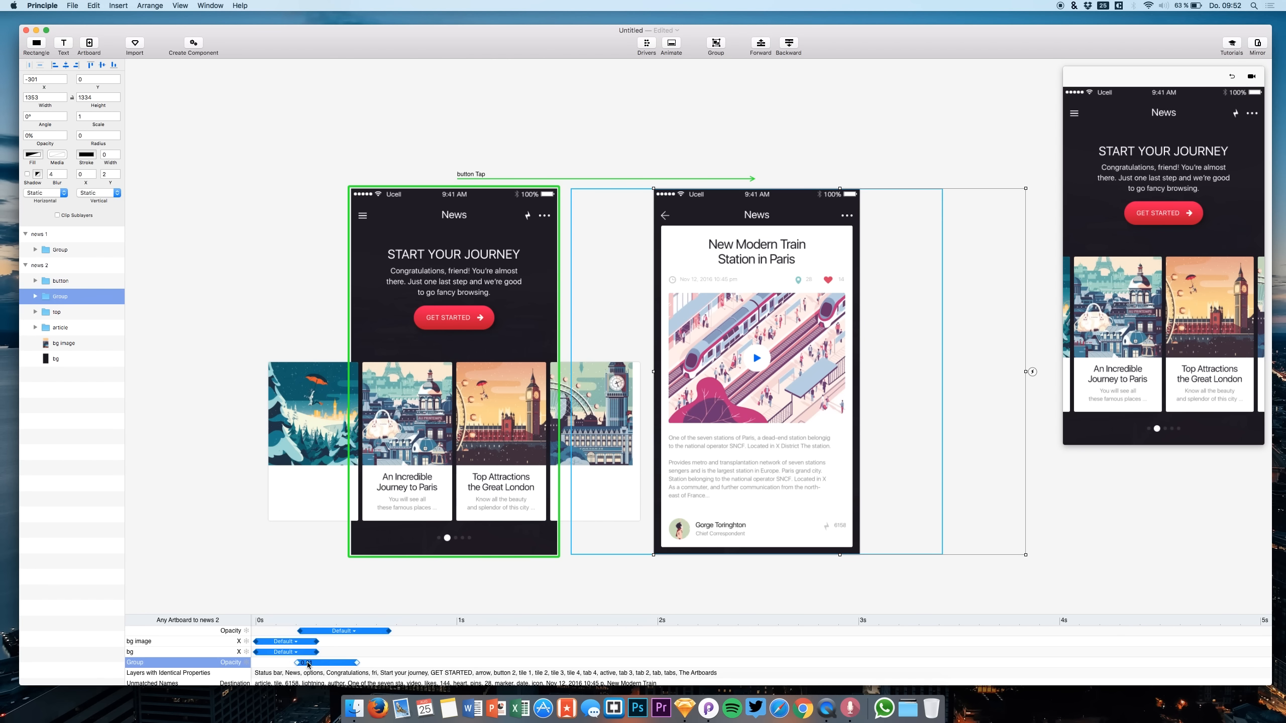
drag(302, 666, 314, 665)
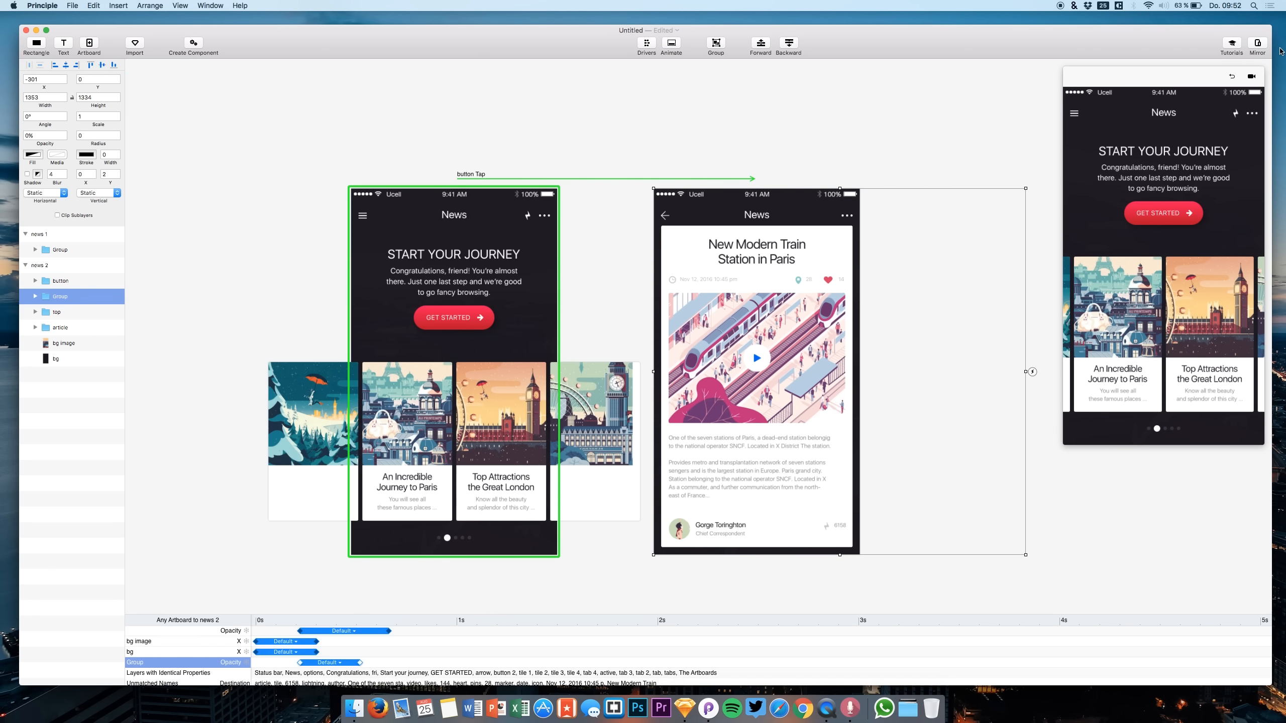
click(1156, 212)
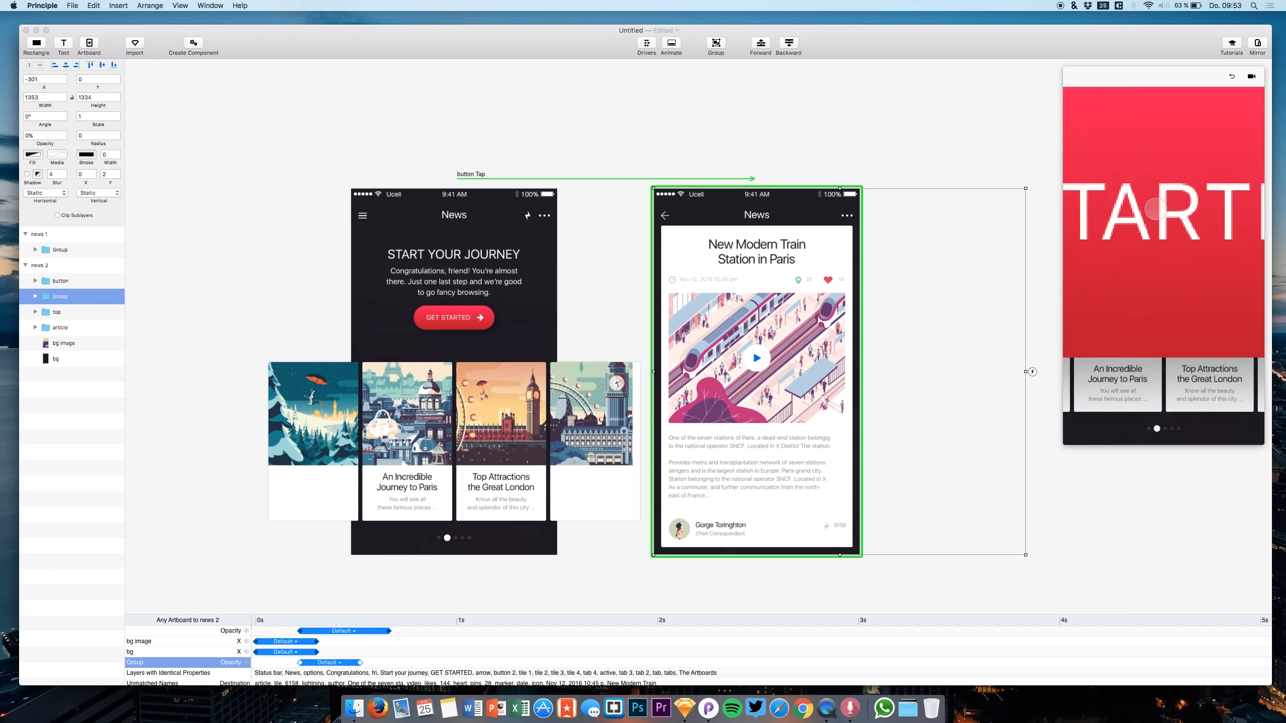
click(1233, 77)
click(1161, 214)
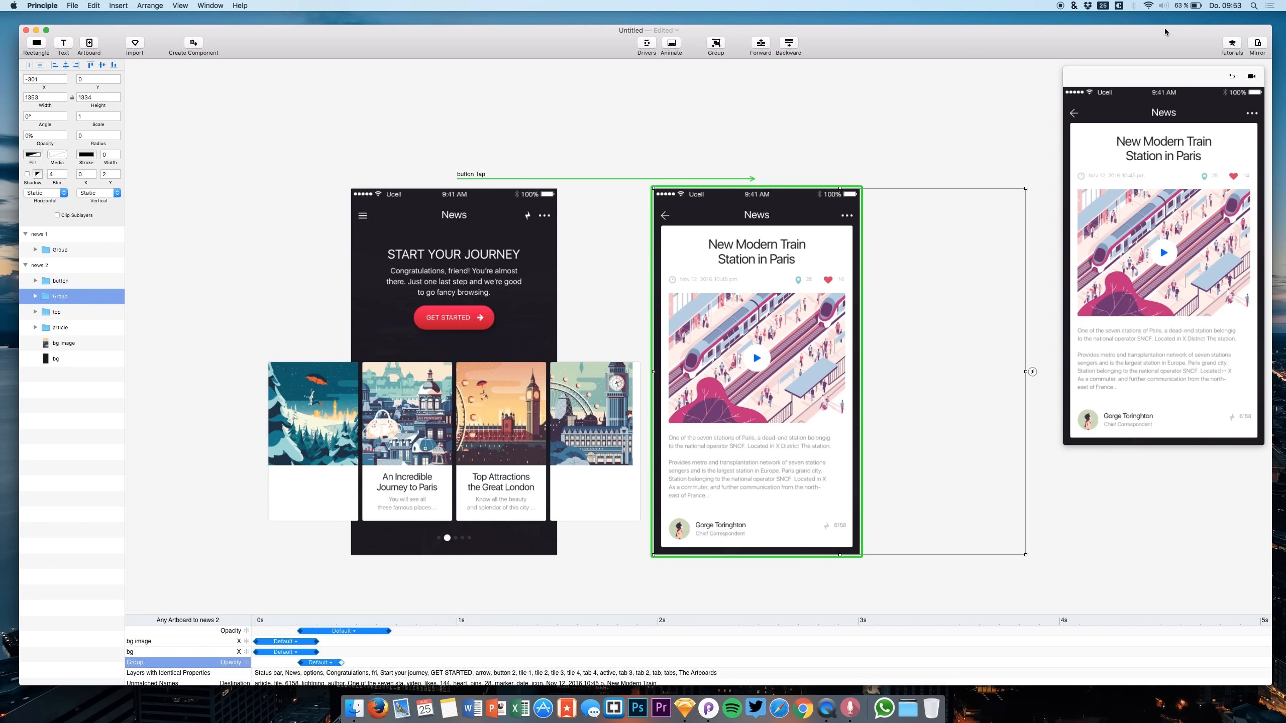
Replay the button Tap transition a few more times to check the adjusted timing of the group's fade
click(1232, 77)
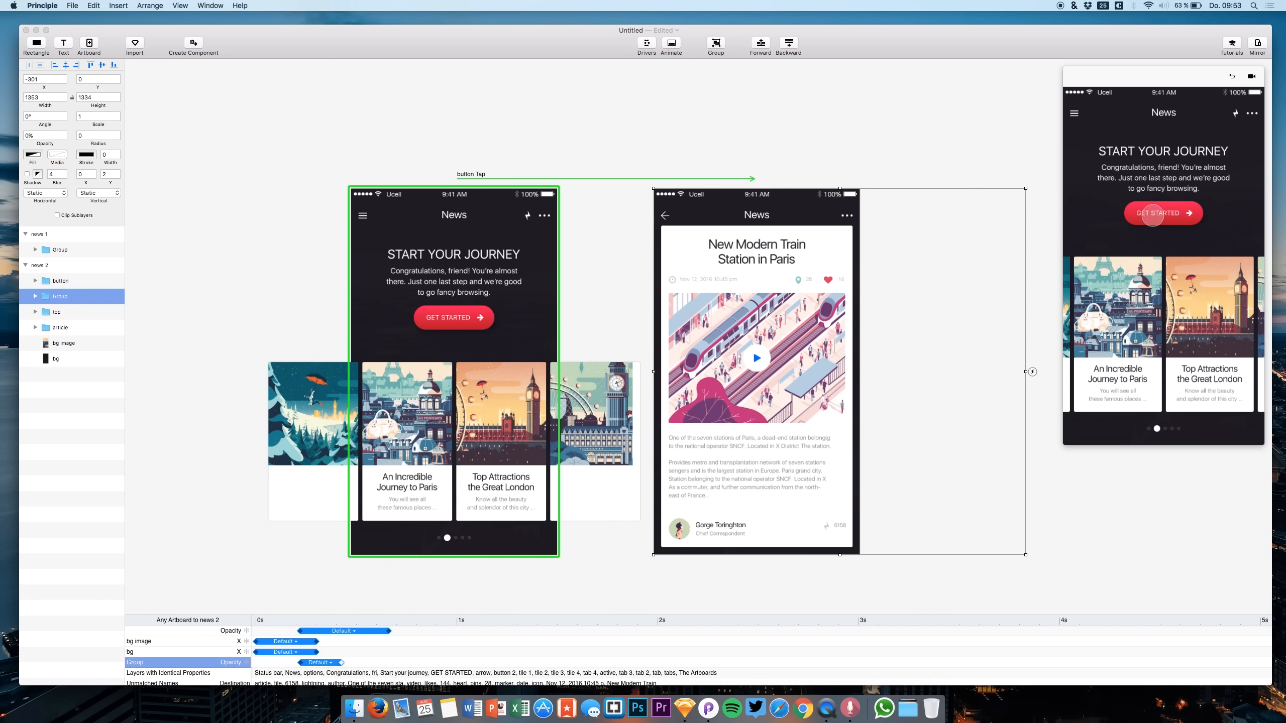
click(1153, 216)
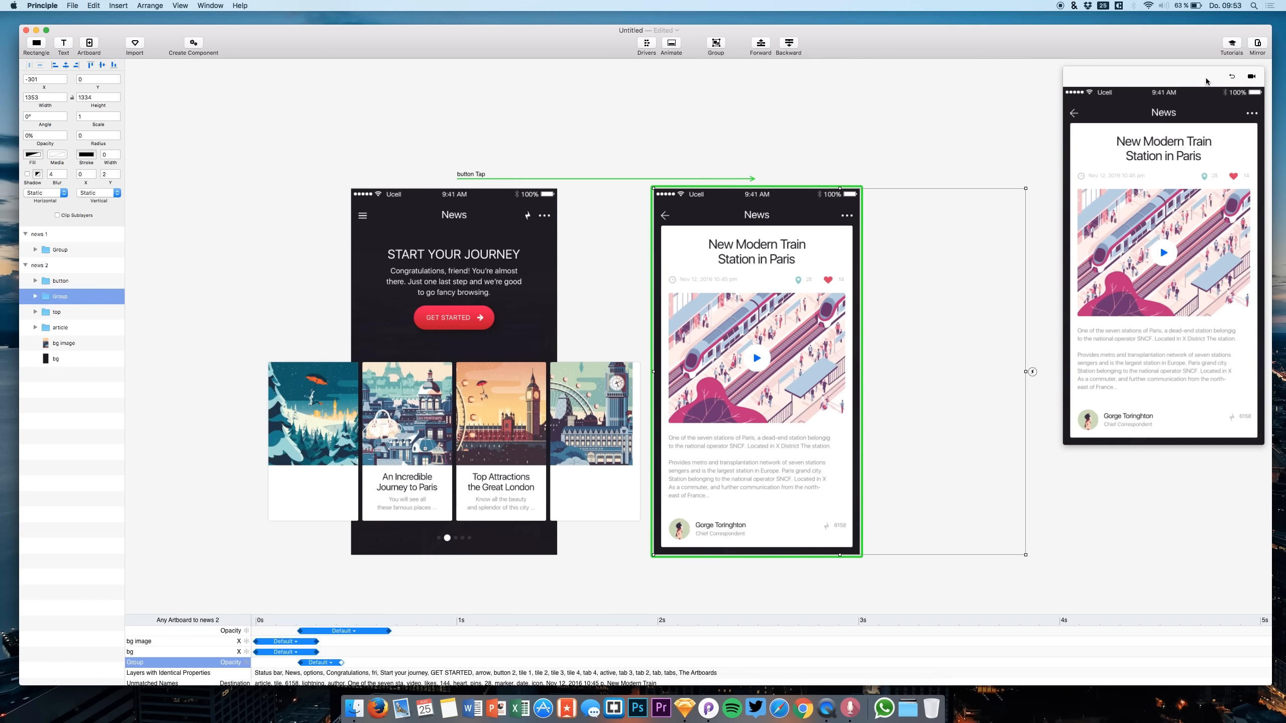
click(1233, 77)
click(1159, 208)
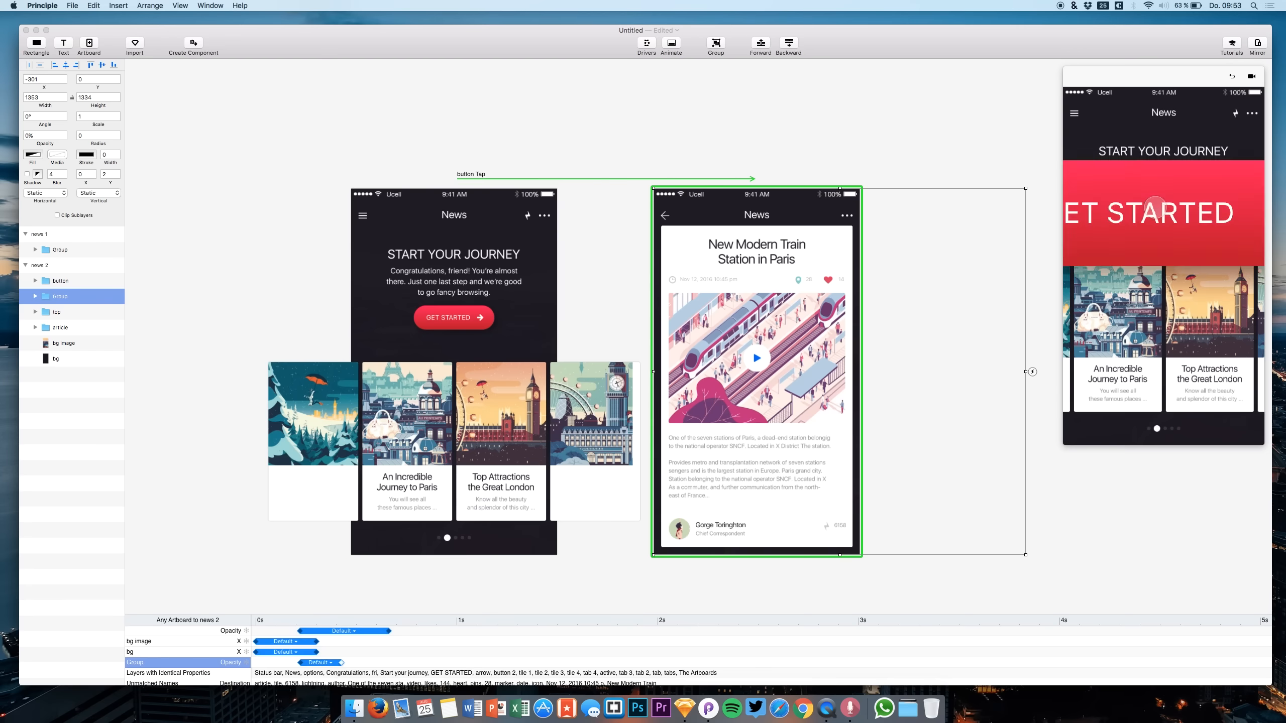
click(1232, 76)
click(1152, 217)
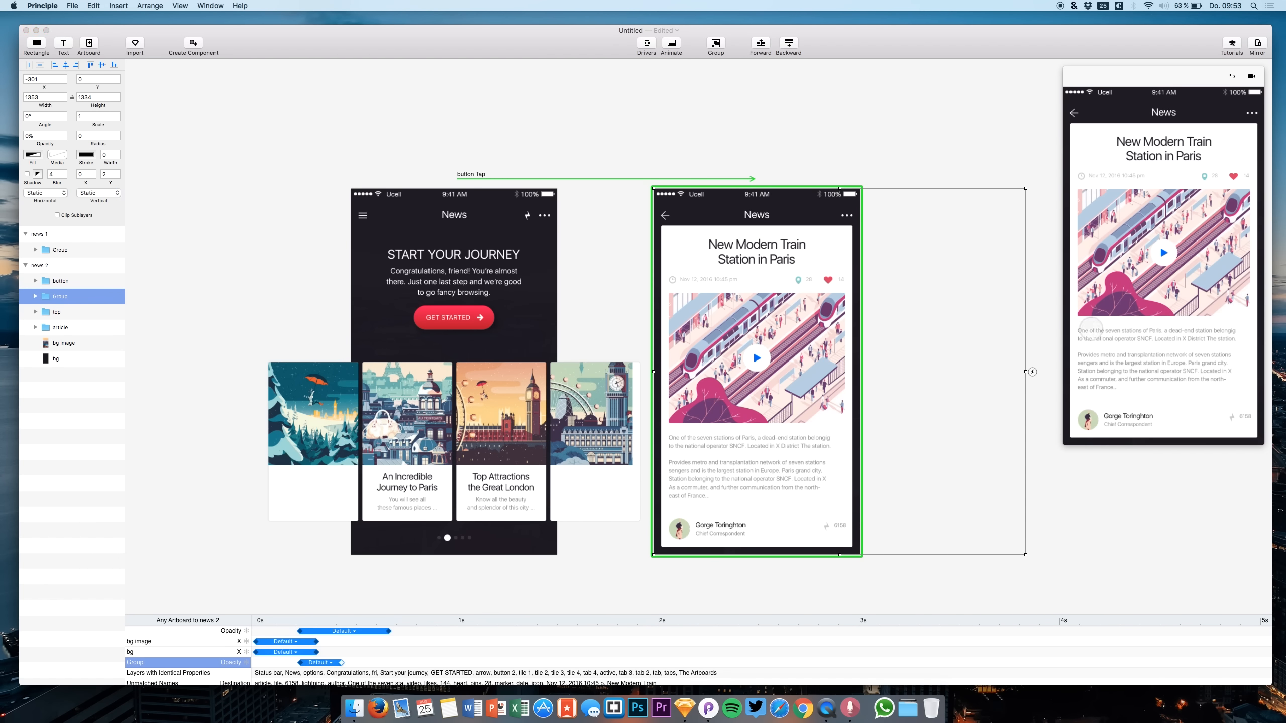
Enlarge the preview window to nearly the full height of the canvas and place it between the two artboards
drag(1154, 80, 905, 126)
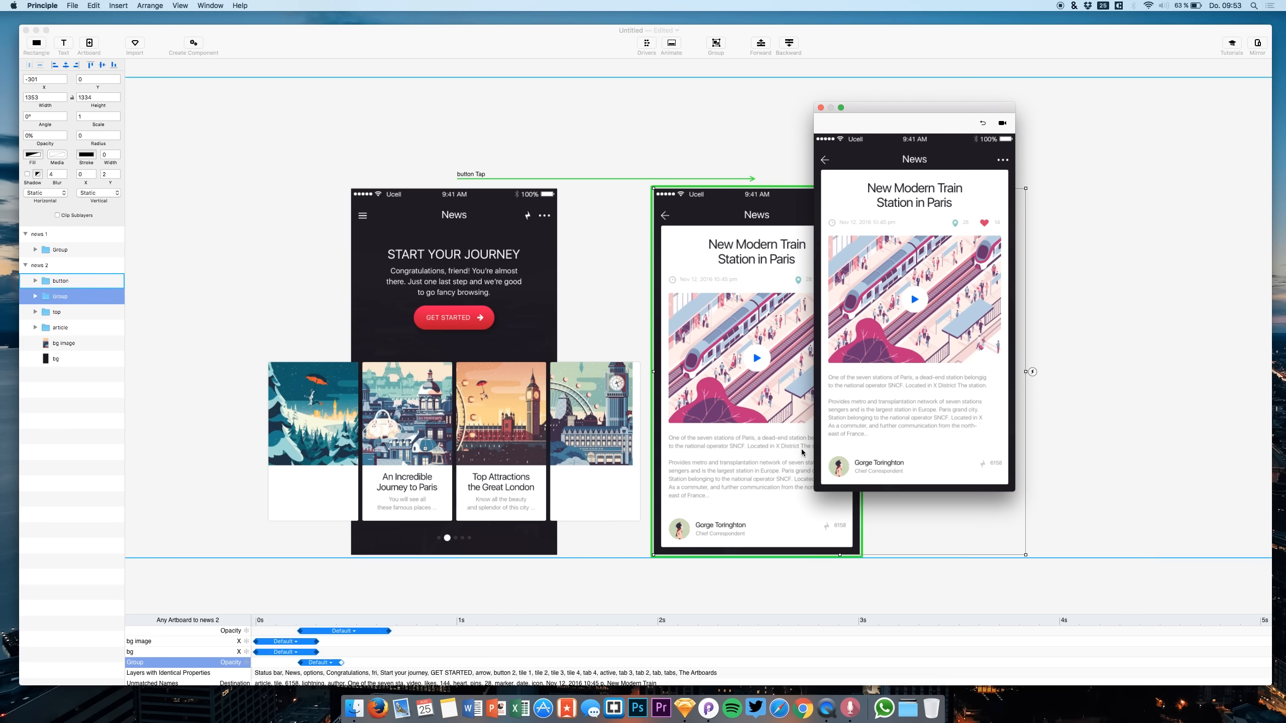
drag(815, 490, 722, 653)
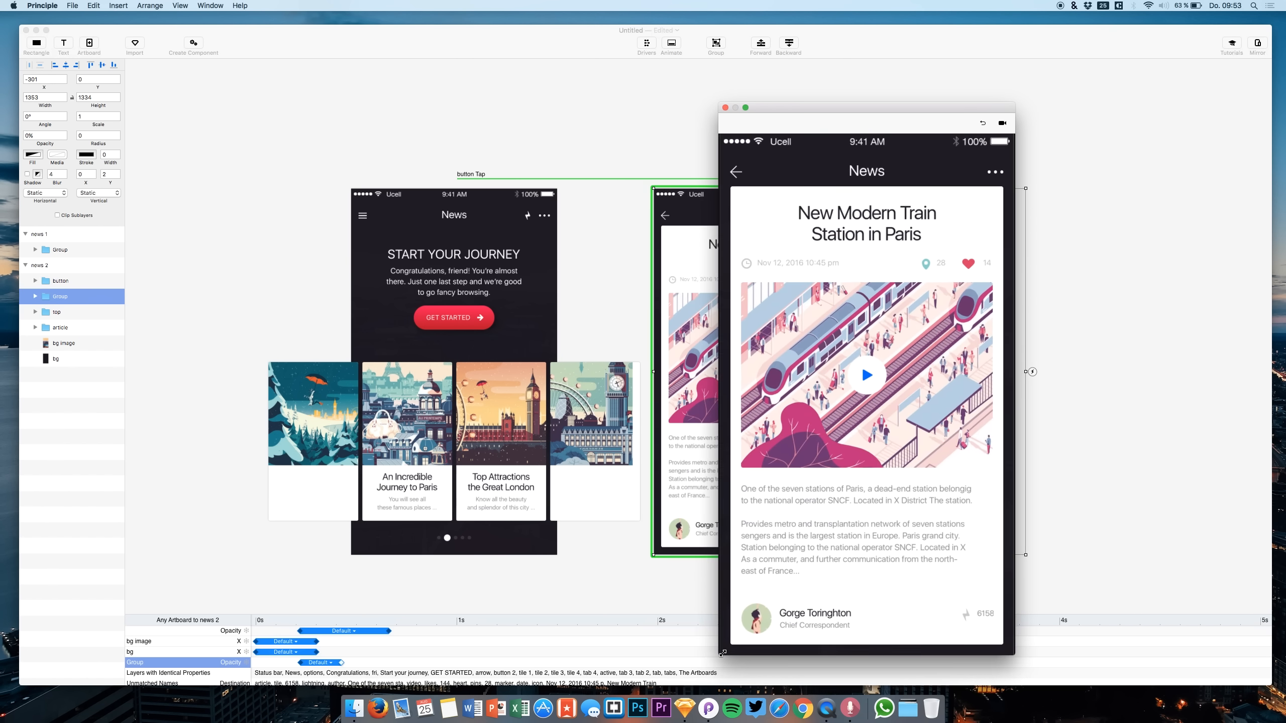
drag(825, 108, 609, 84)
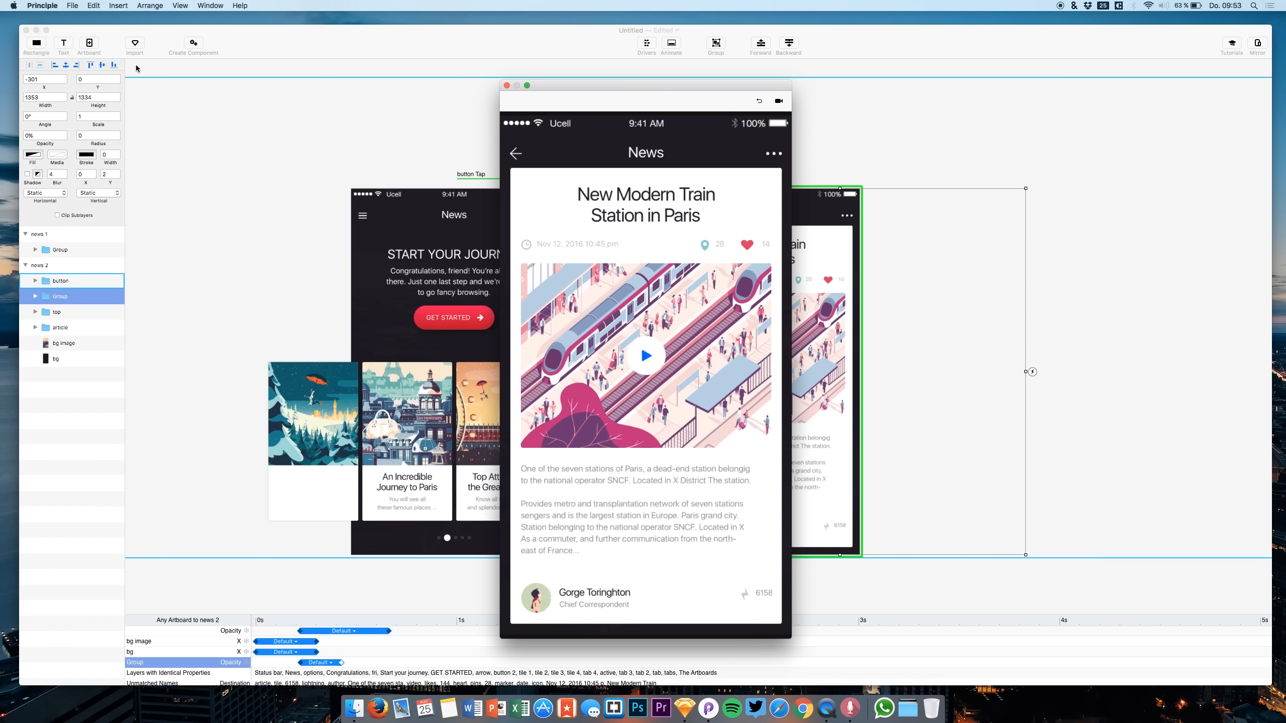
Minimize the Principle document, the Sketch file and the remaining background window, leaving only the preview window open over the desktop
click(36, 31)
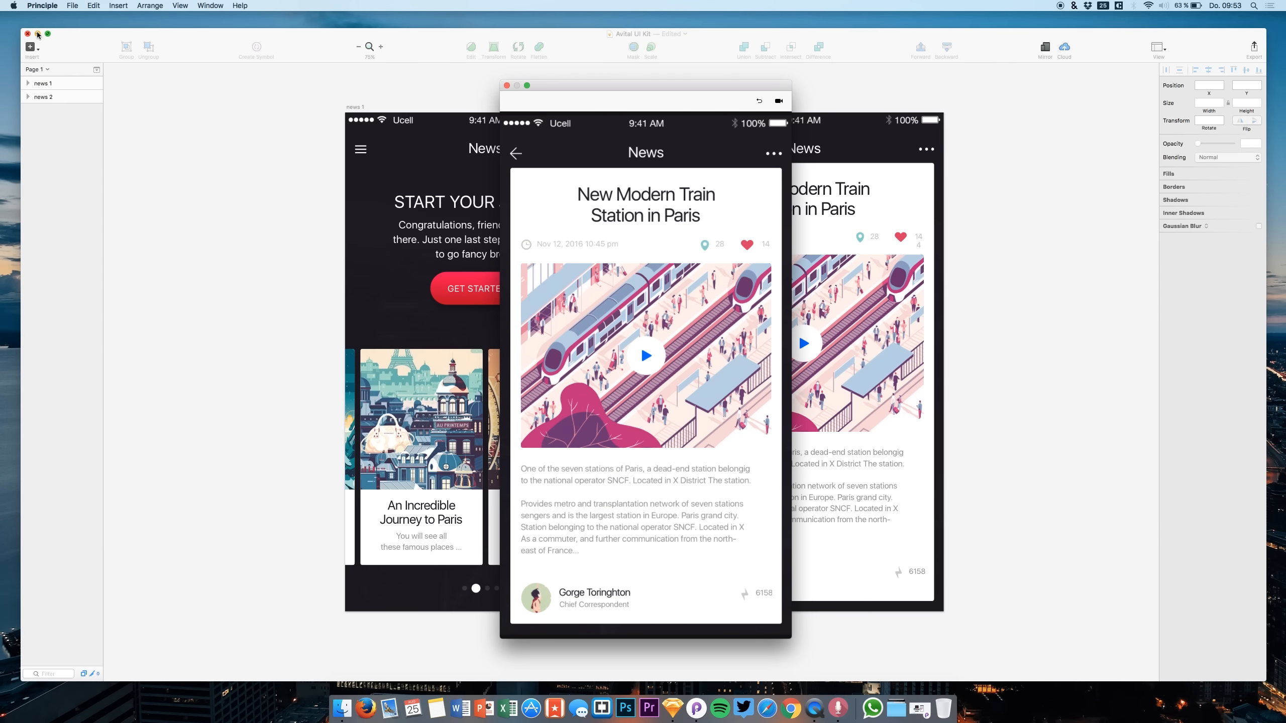
click(38, 34)
click(67, 127)
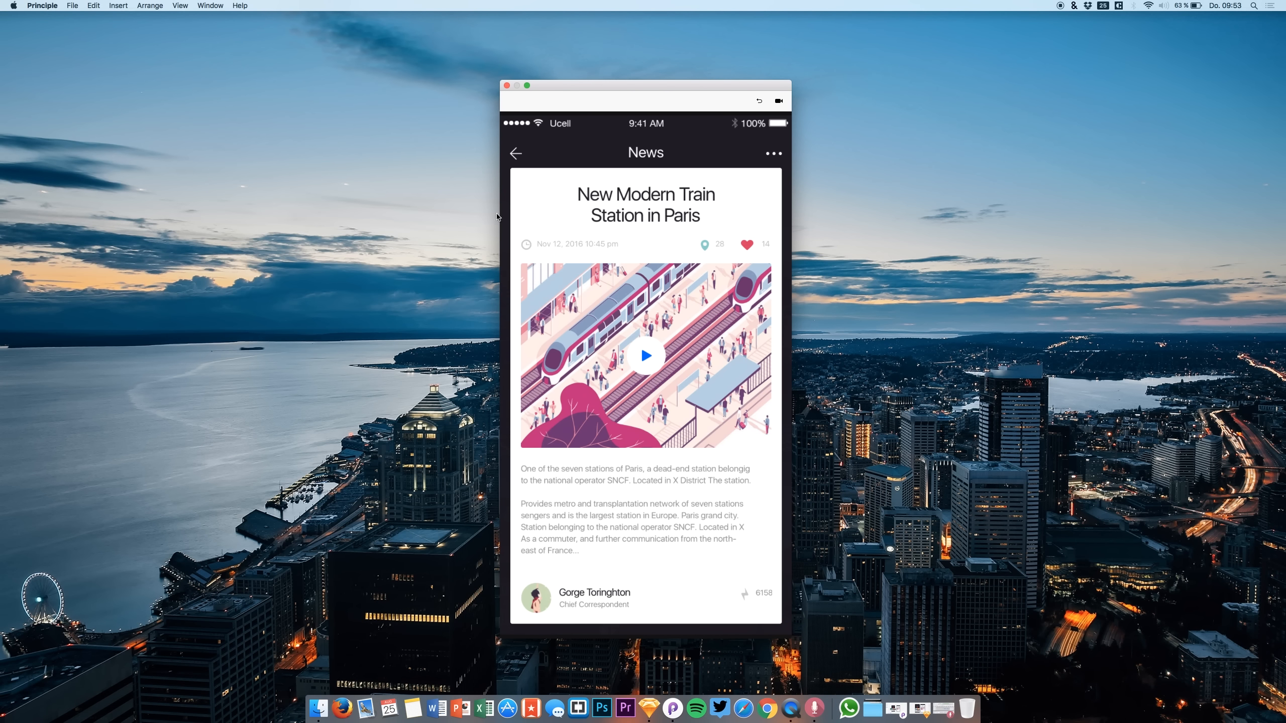
Reset the prototype and tap Get Started repeatedly in the isolated preview to examine the complete transition to the news article
click(760, 103)
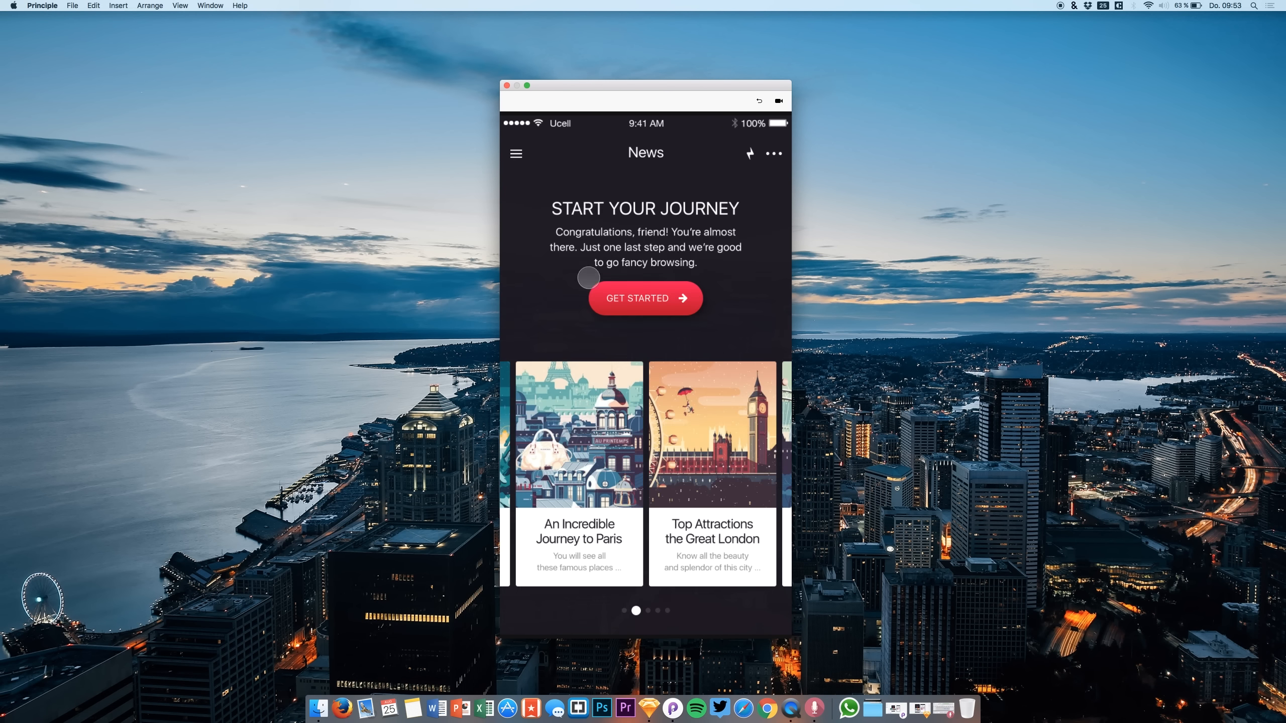
click(617, 301)
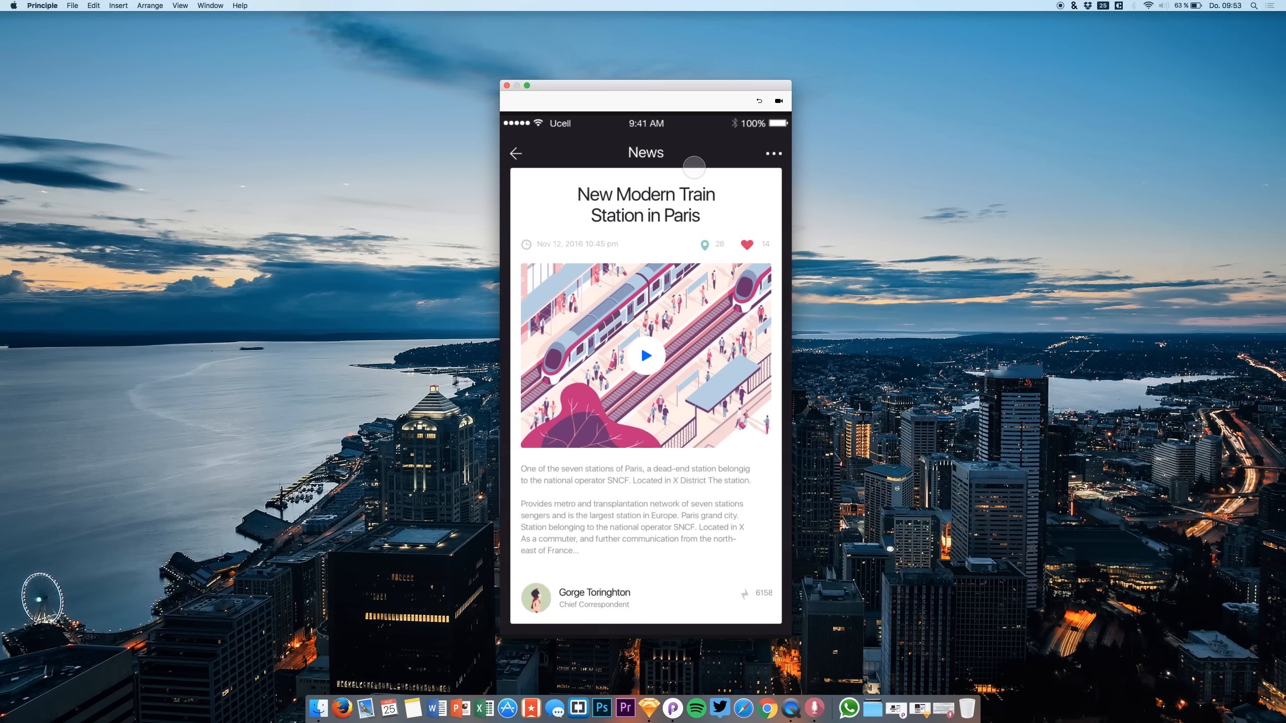
click(760, 102)
click(643, 297)
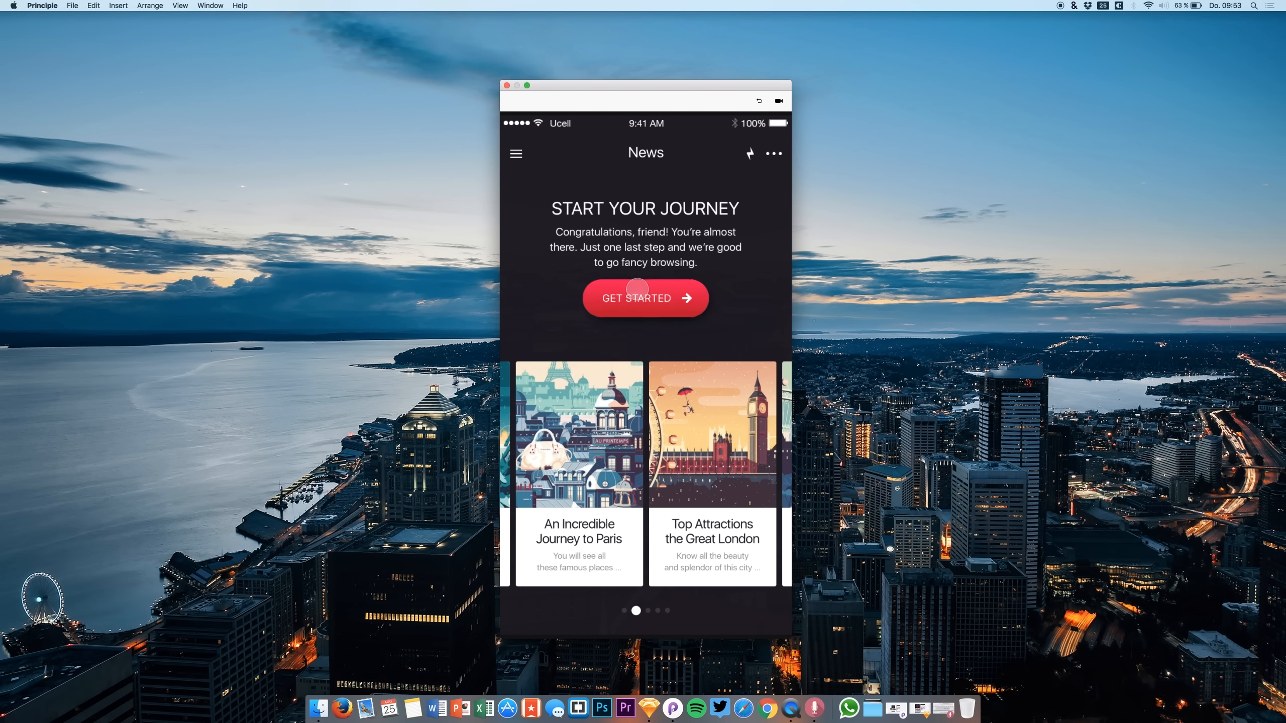
click(760, 101)
click(649, 299)
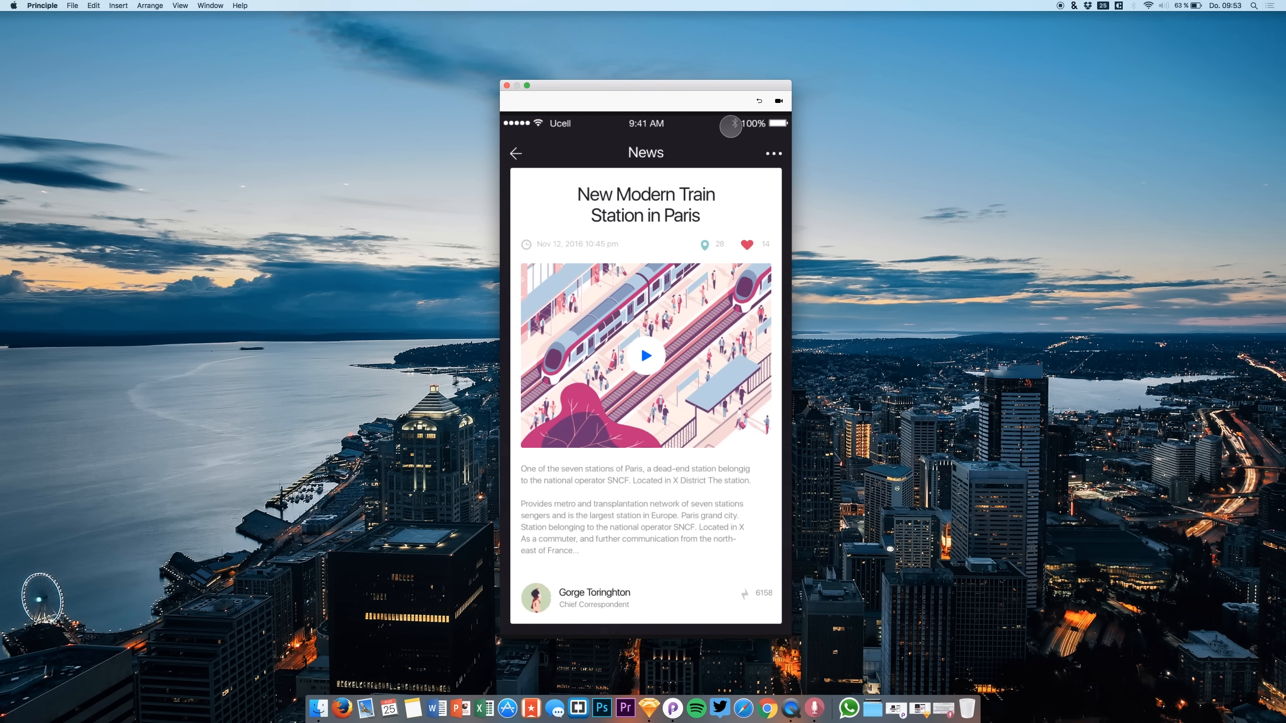
click(759, 102)
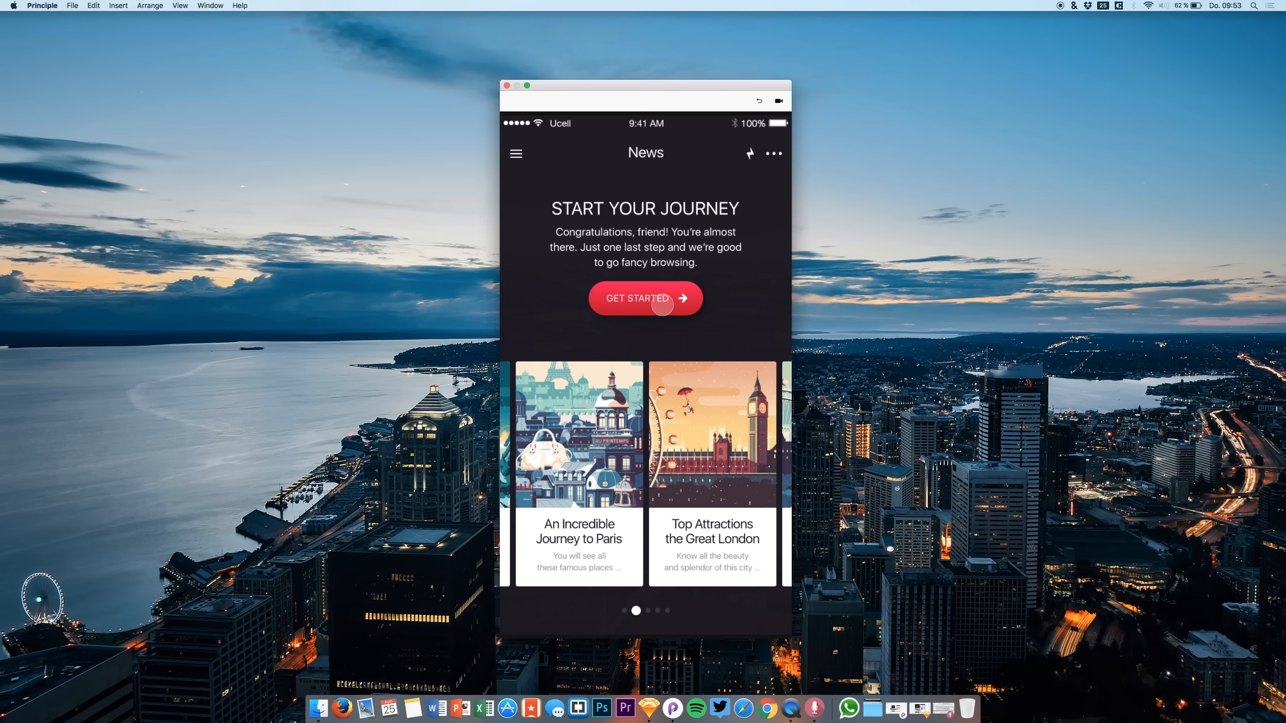
click(624, 311)
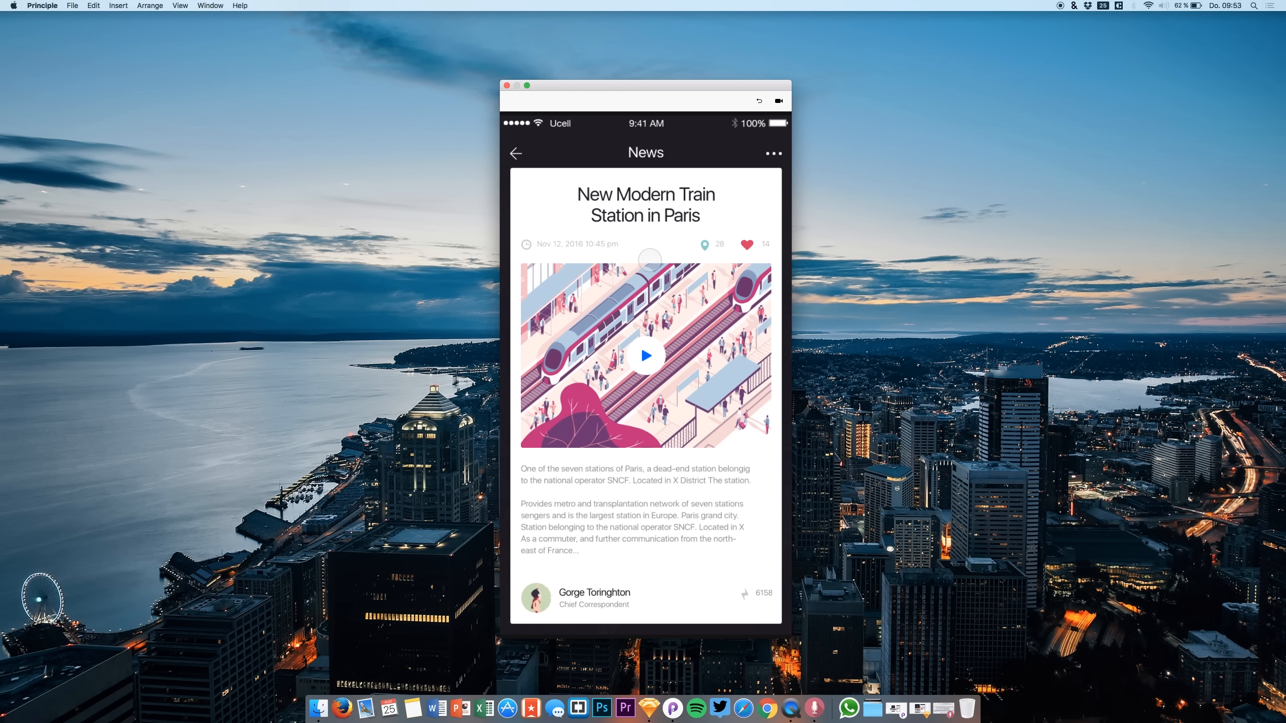
click(759, 102)
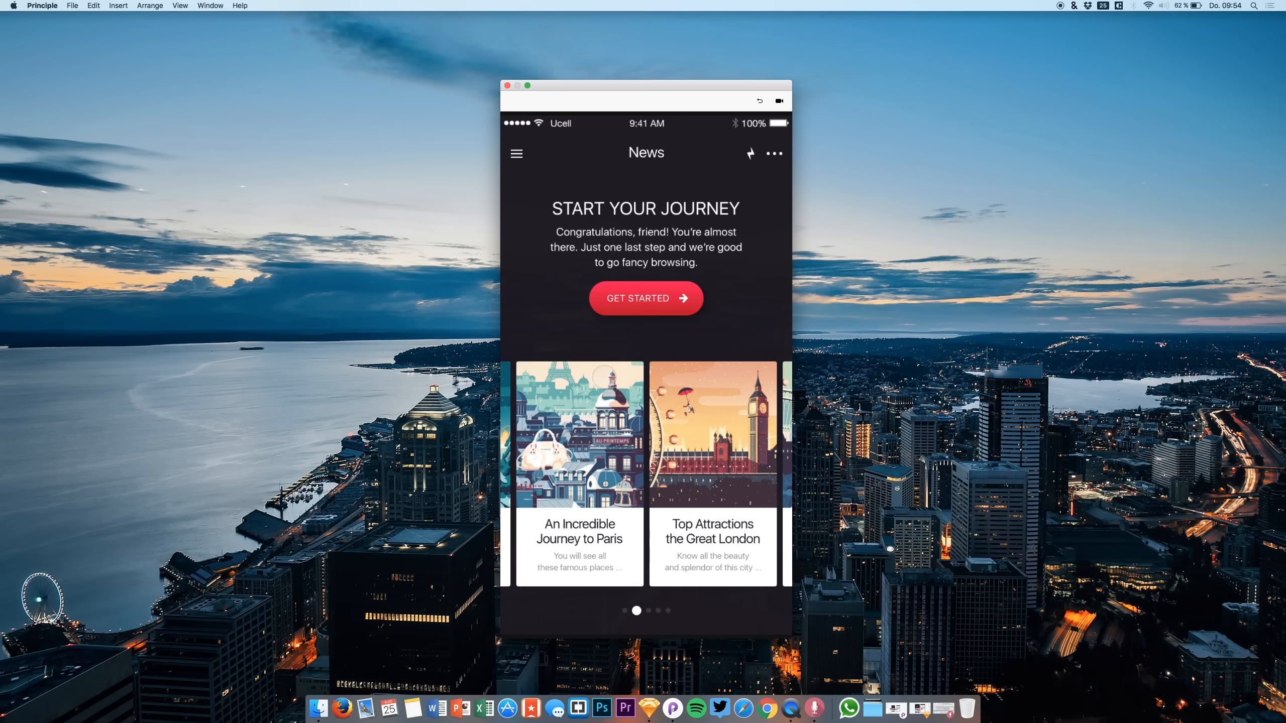
click(644, 299)
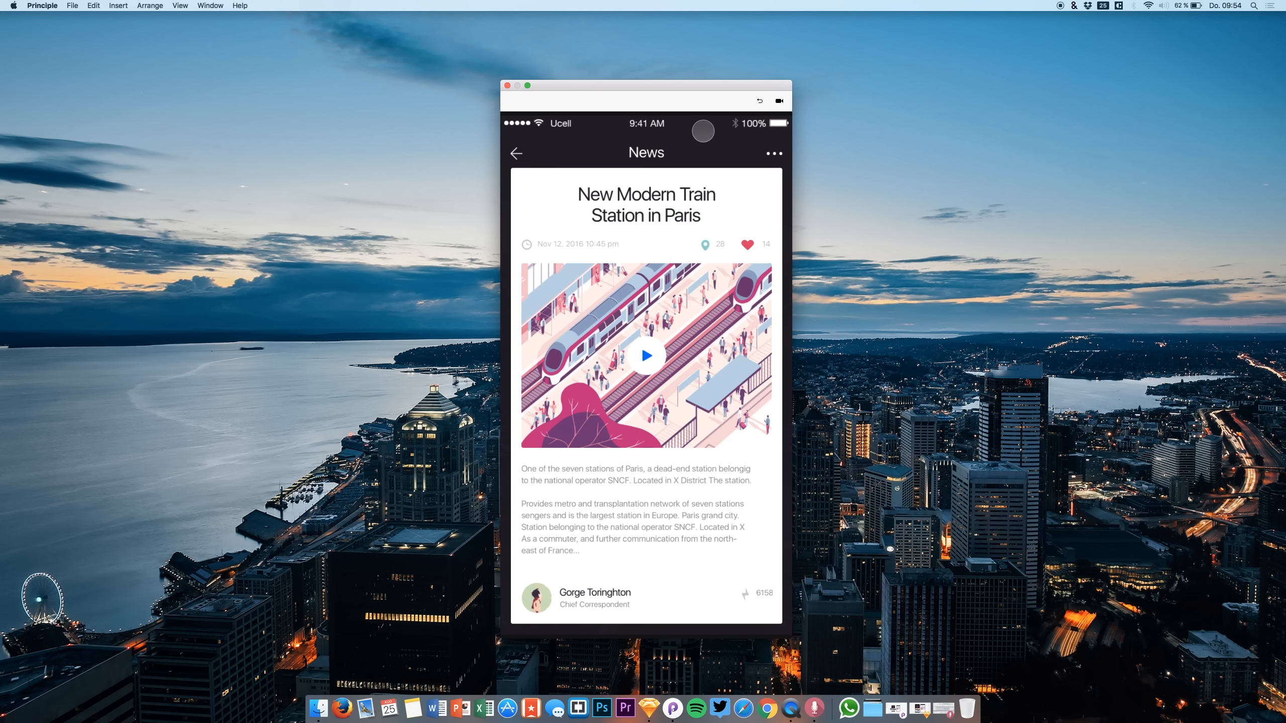
click(760, 101)
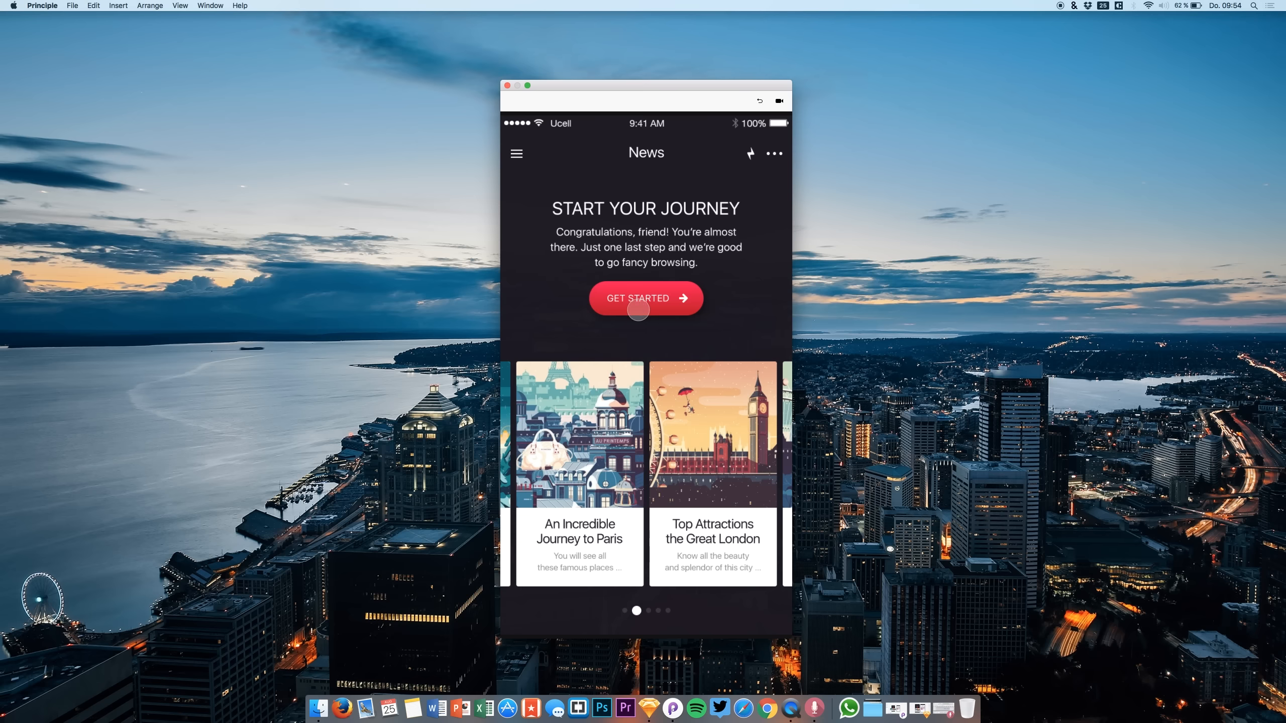
click(638, 310)
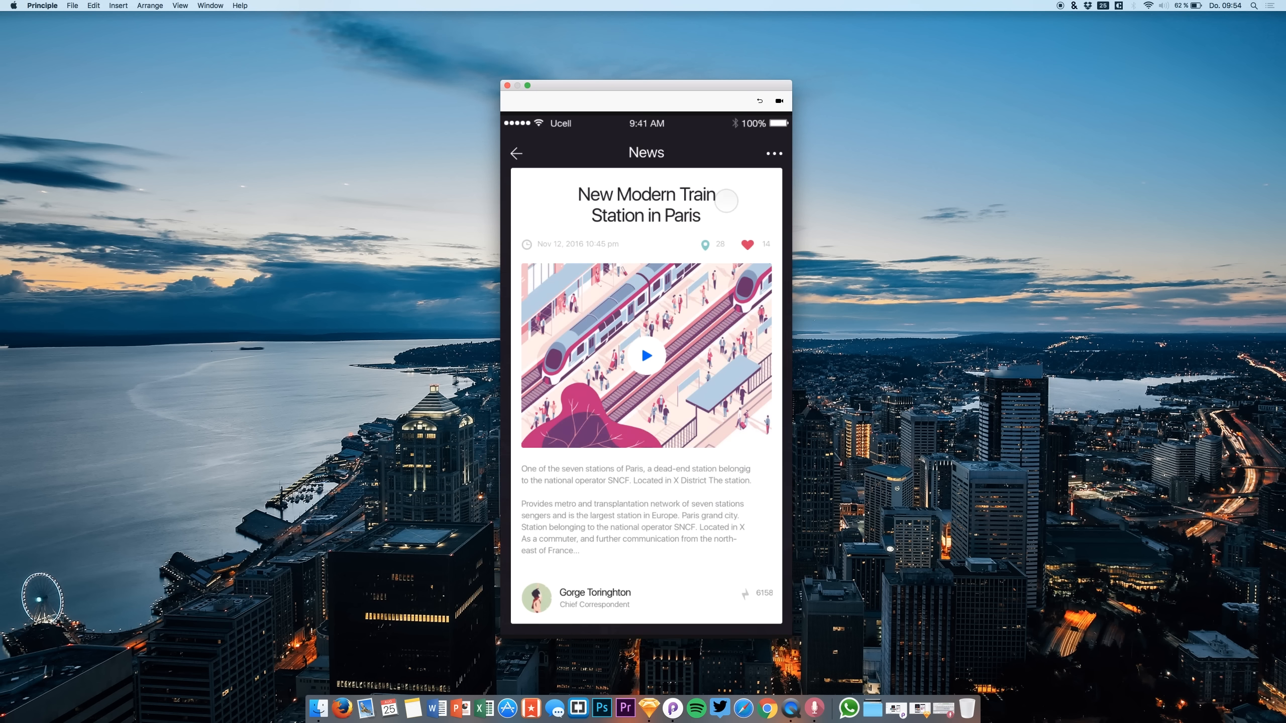
click(760, 101)
click(633, 295)
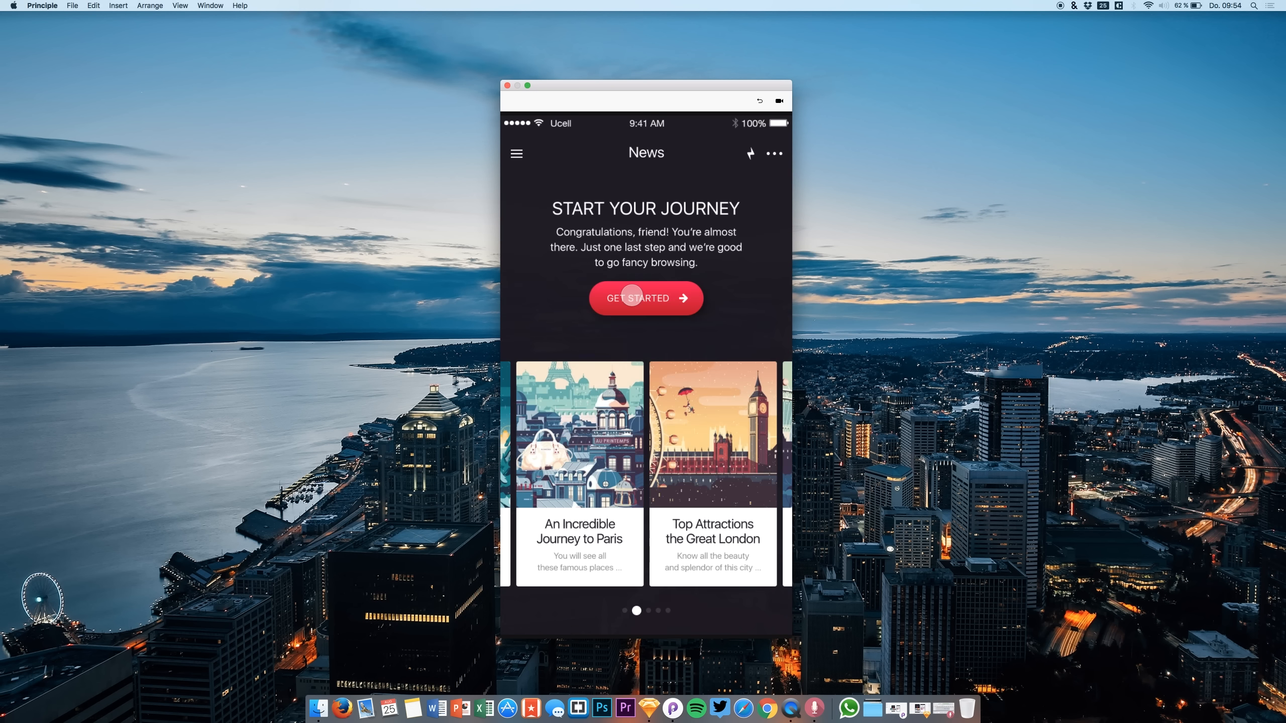
click(761, 101)
click(676, 294)
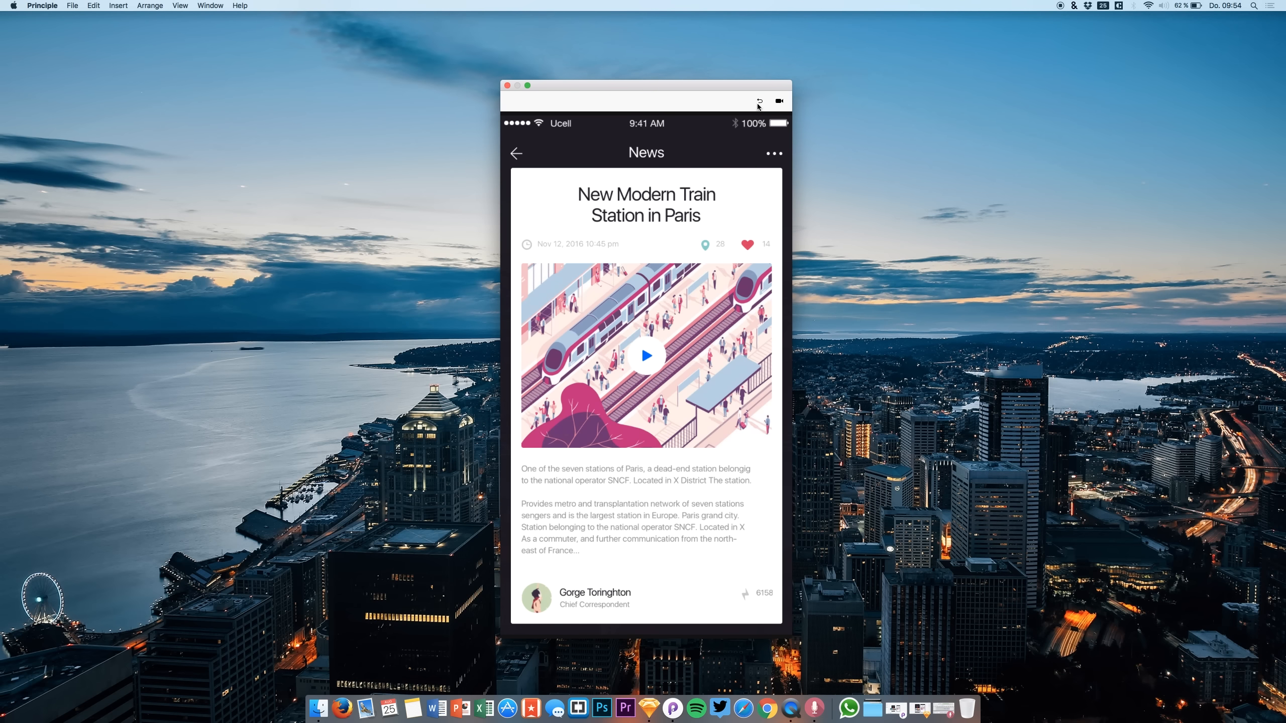
click(759, 104)
click(607, 305)
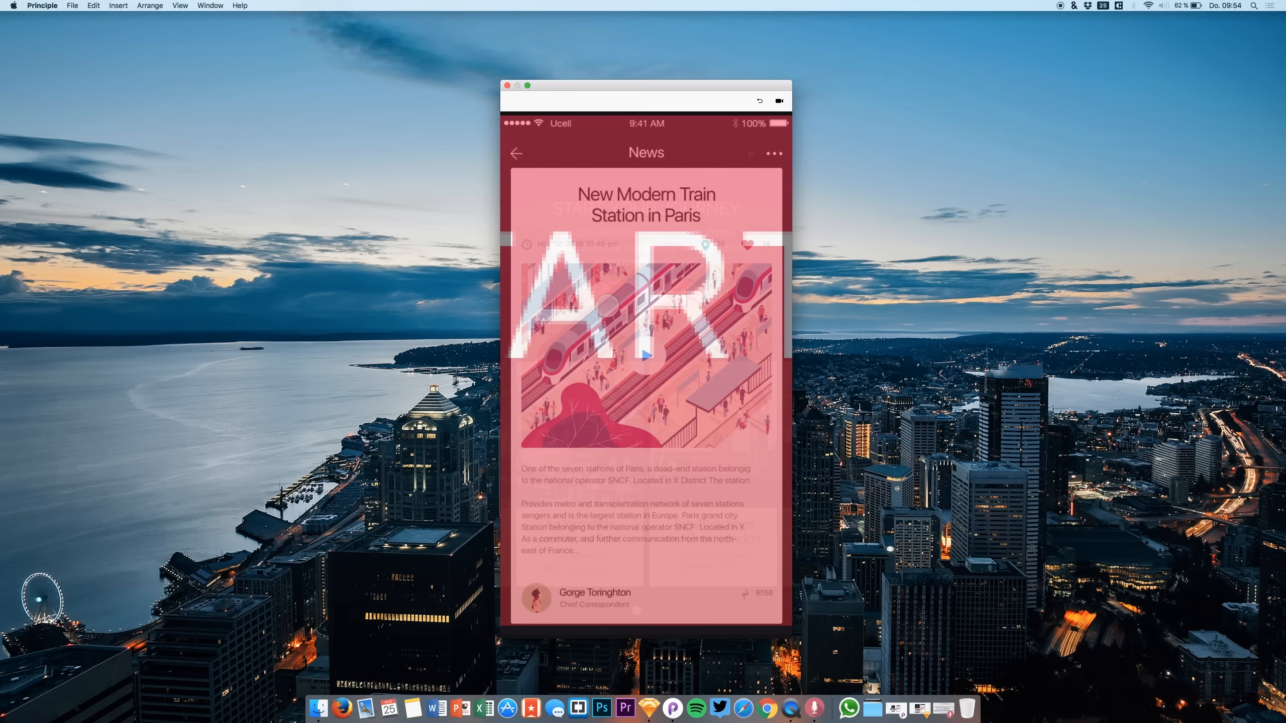
click(758, 100)
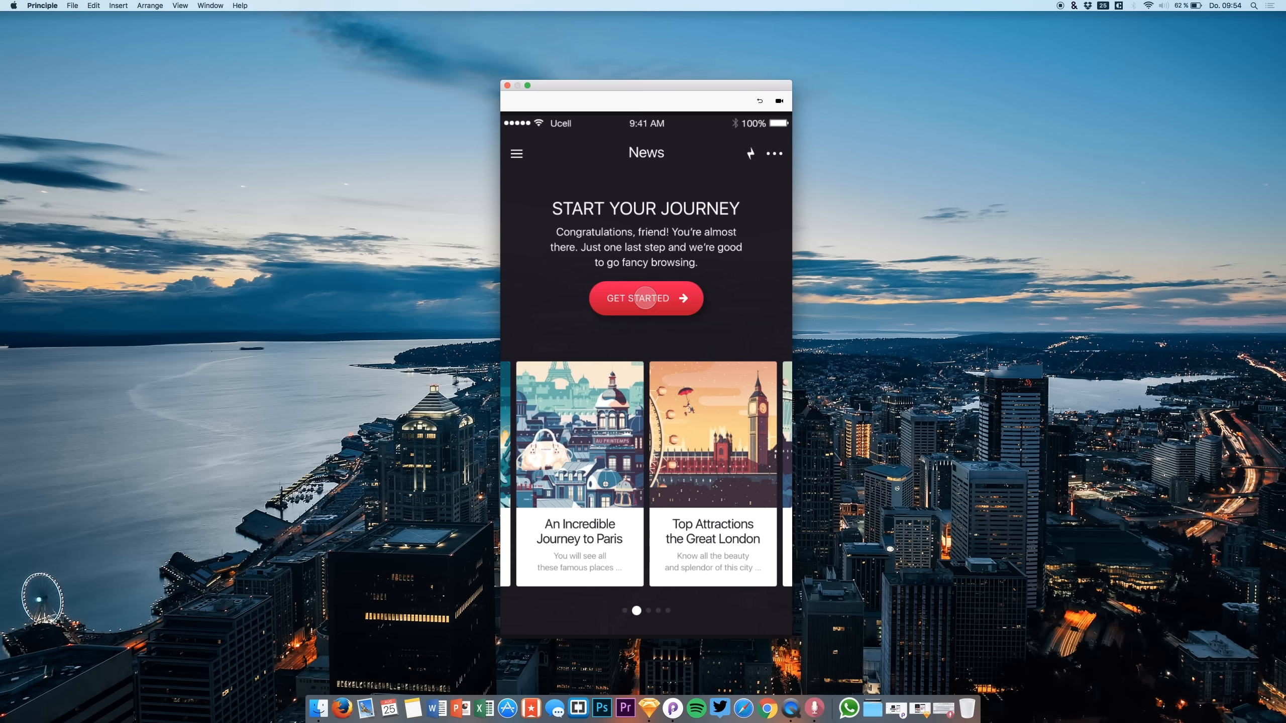
click(645, 298)
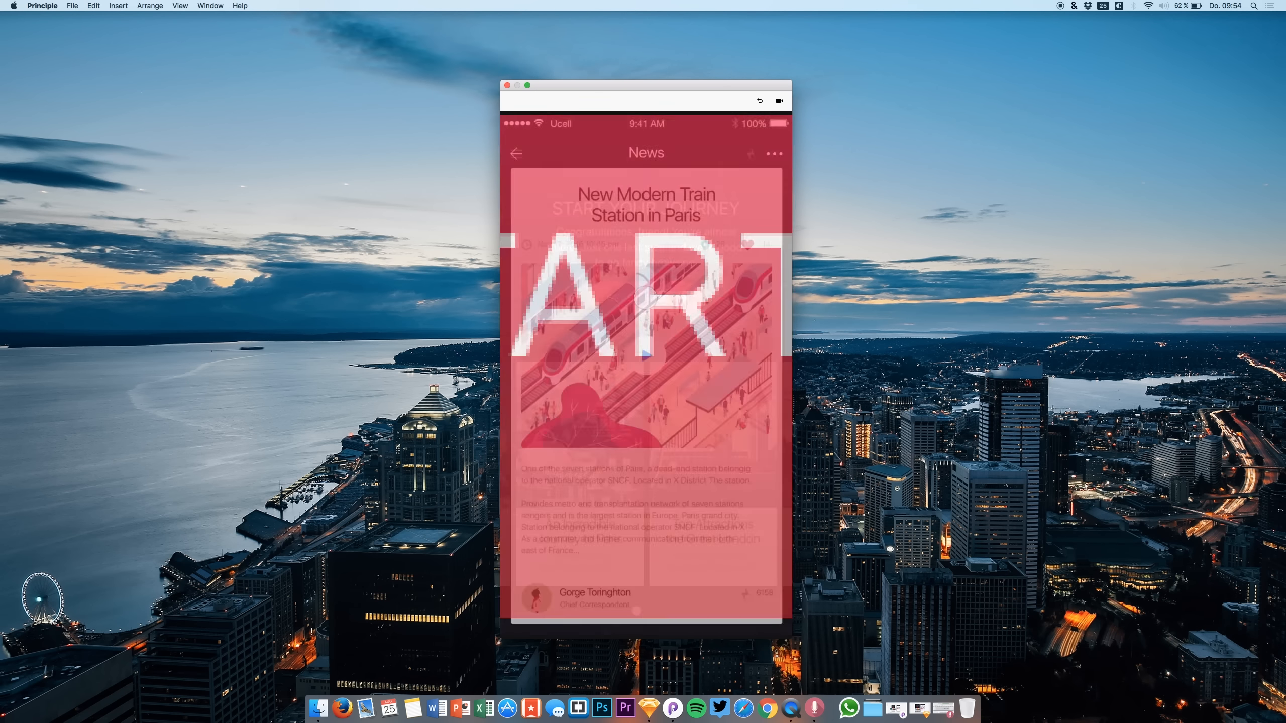
click(760, 101)
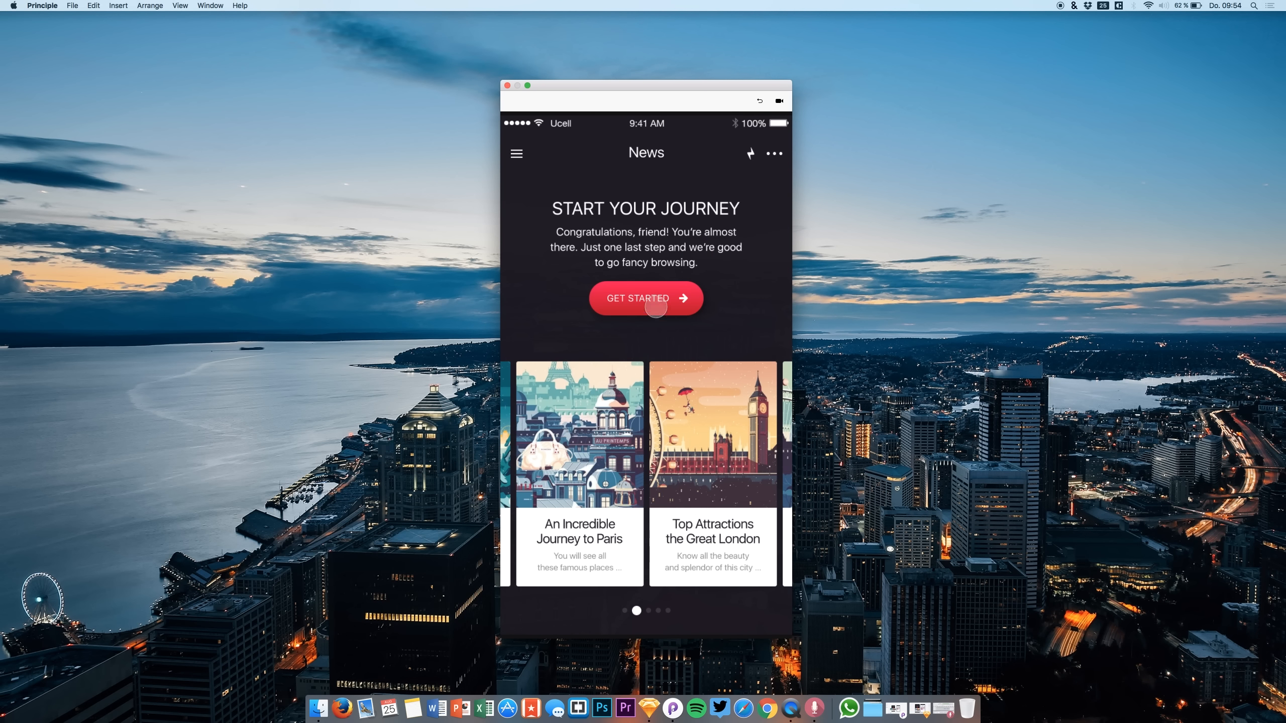
click(656, 302)
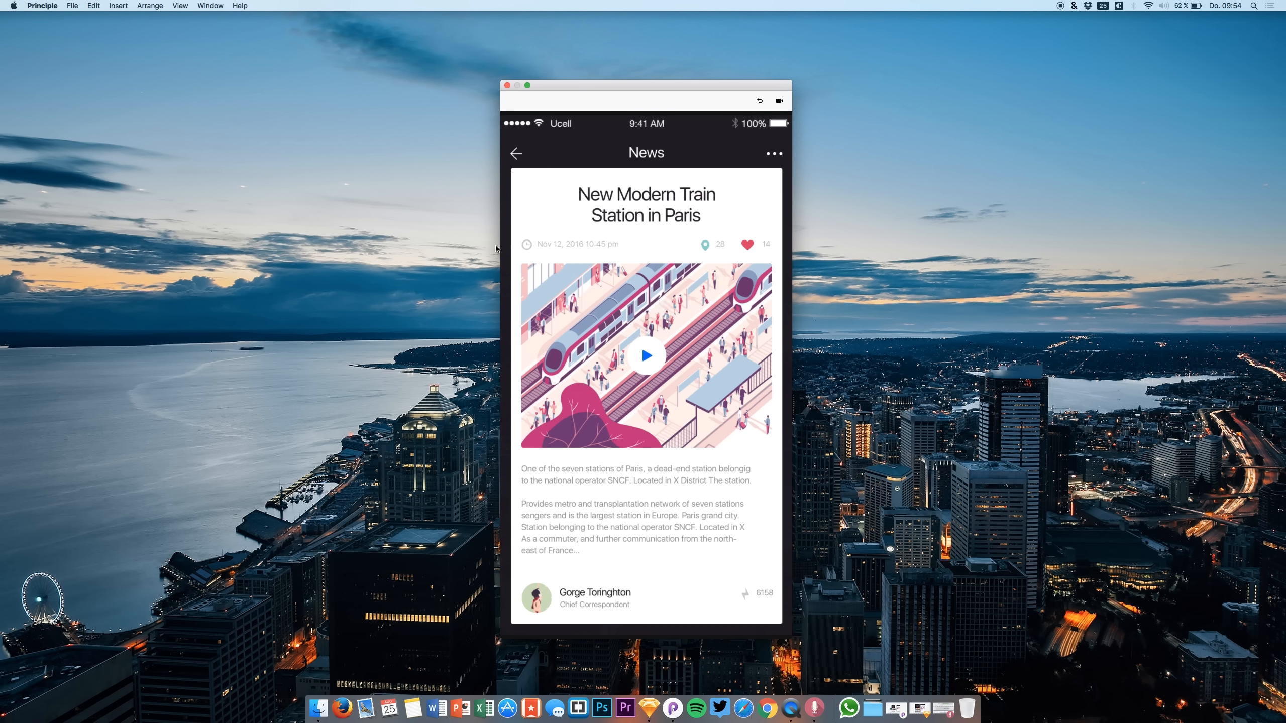